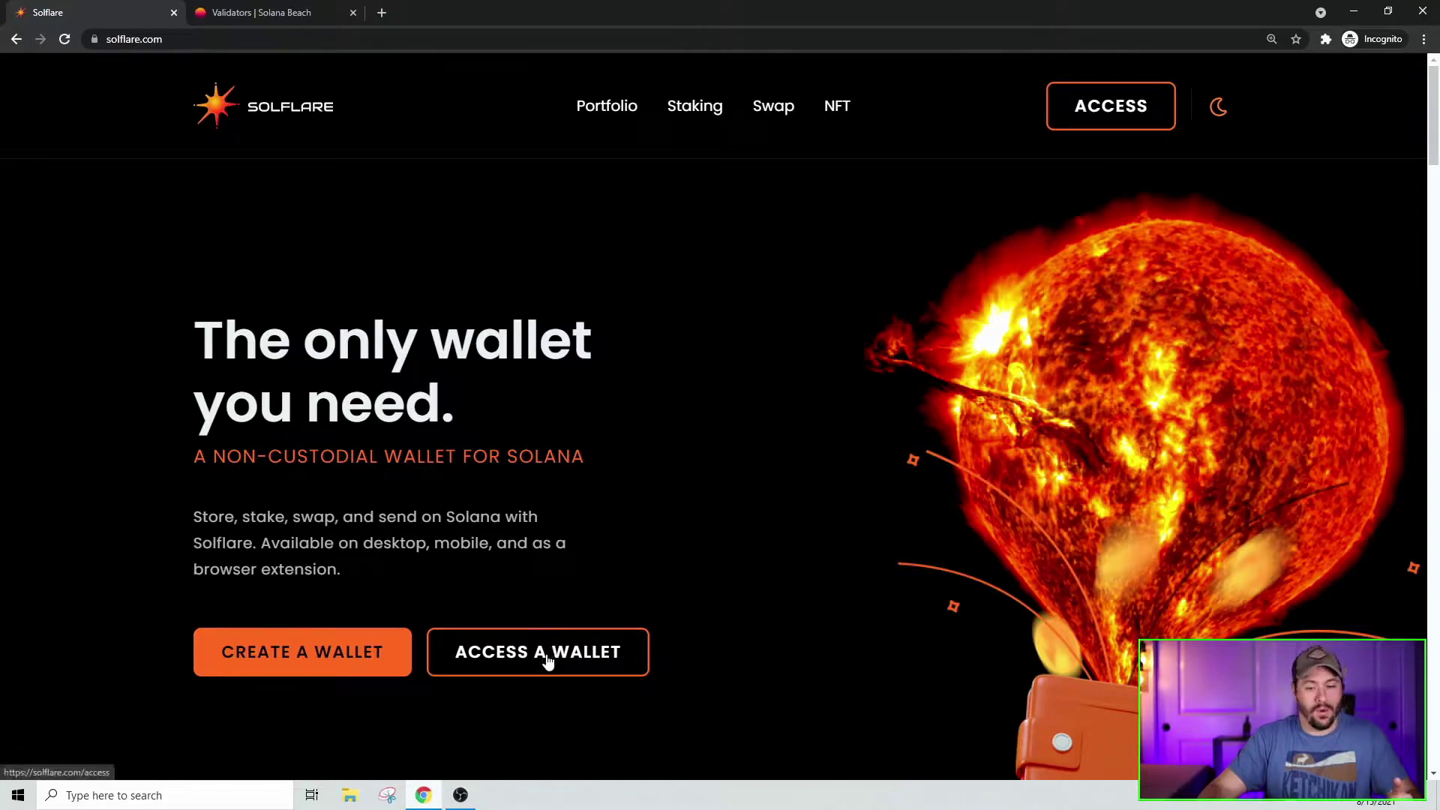
- Access an existing wallet with the Ledger option and connect the Nano S device
left_click(548, 660)
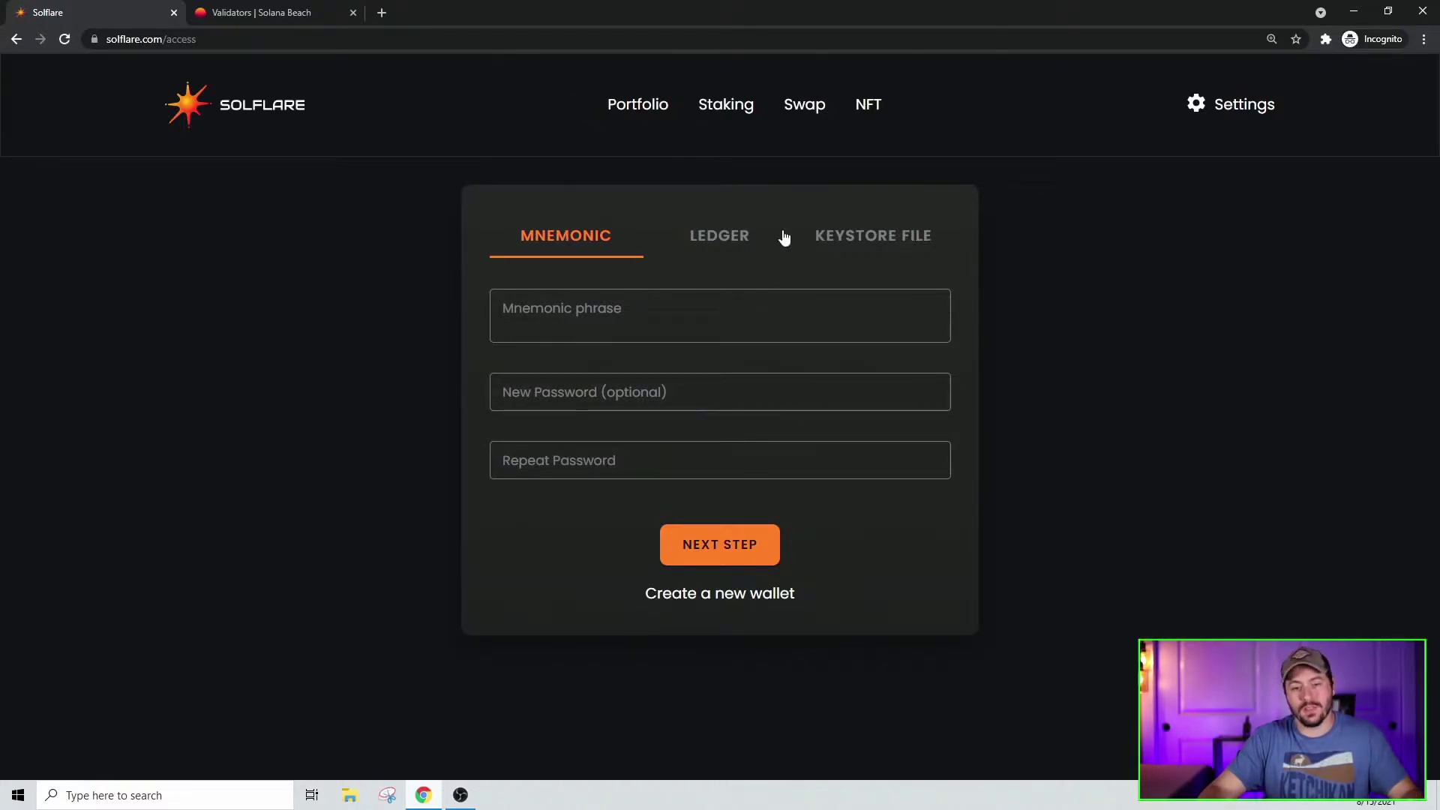
left_click(726, 237)
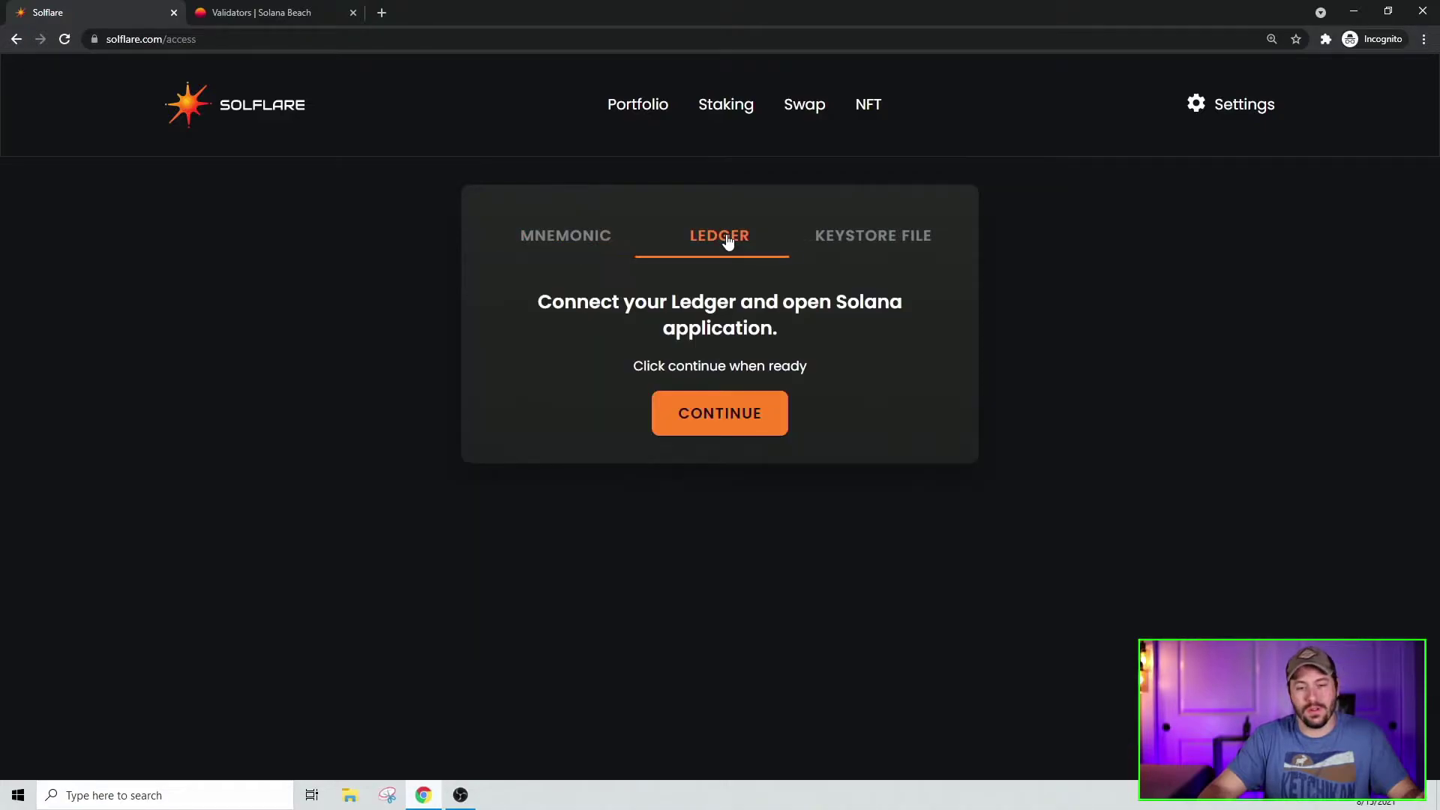
left_click(716, 422)
left_click(117, 96)
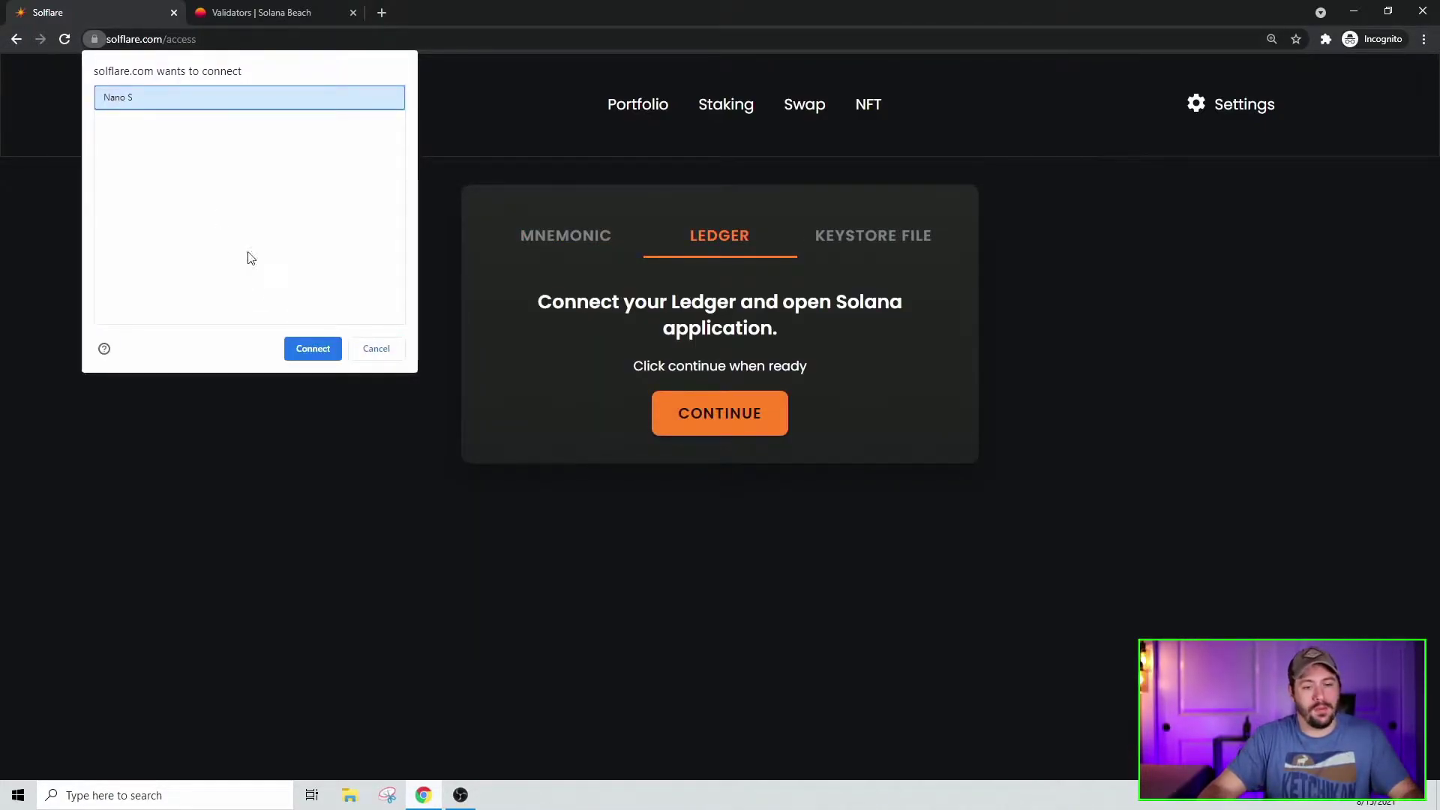
left_click(313, 349)
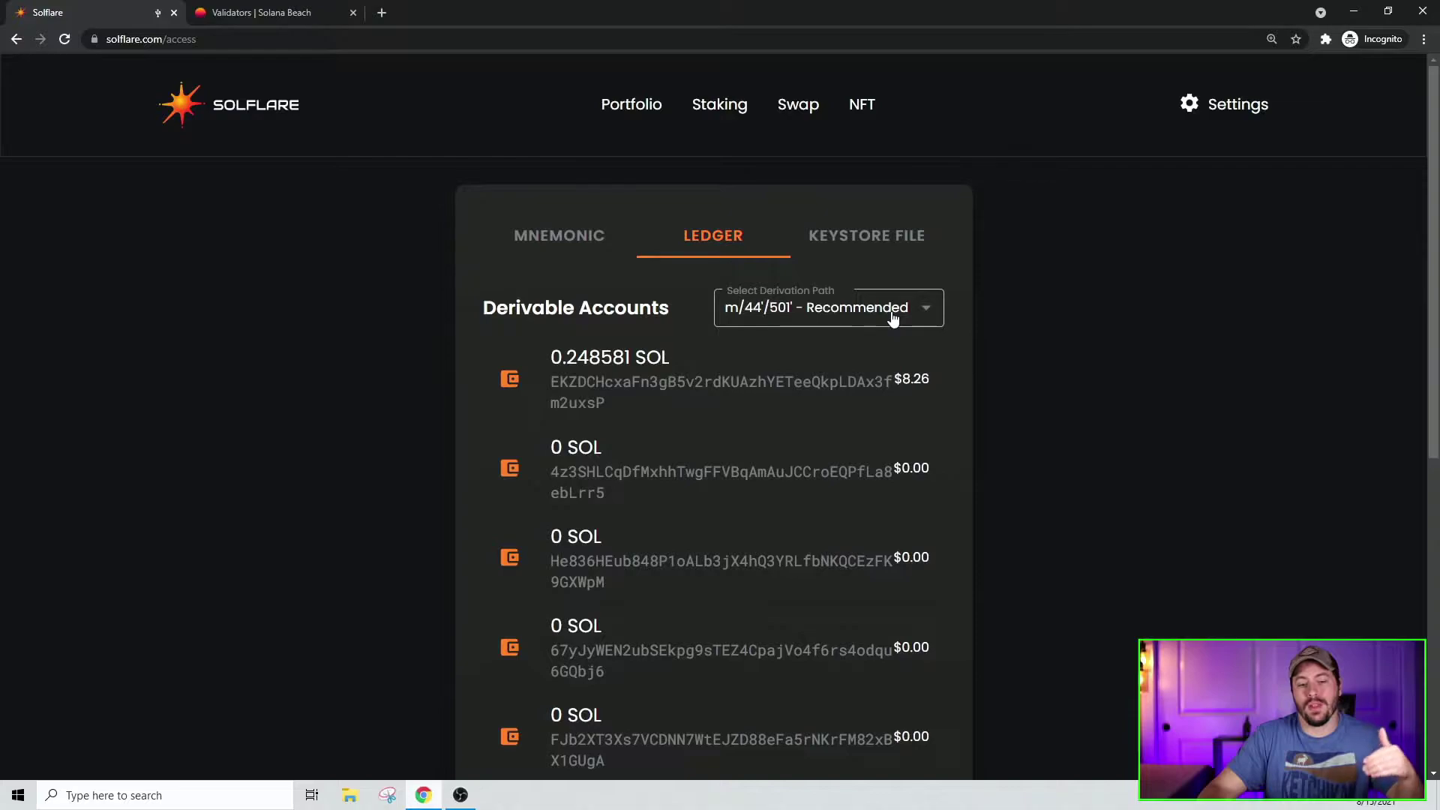
- Keep the recommended m/44'/501' derivation path, choose the second derivable account and skip setting a password
left_click(894, 319)
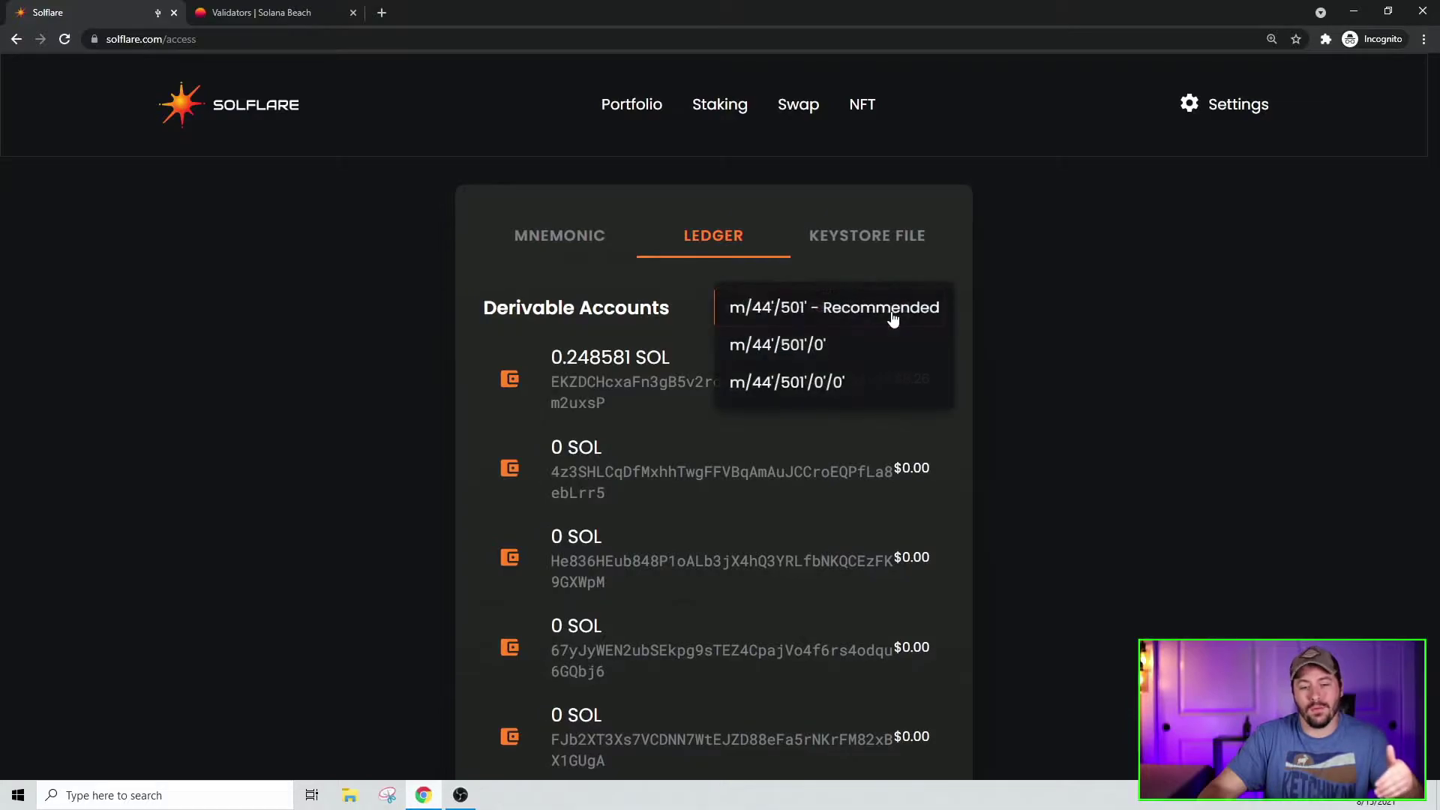
left_click(800, 314)
scroll(429, 382, "down", 1)
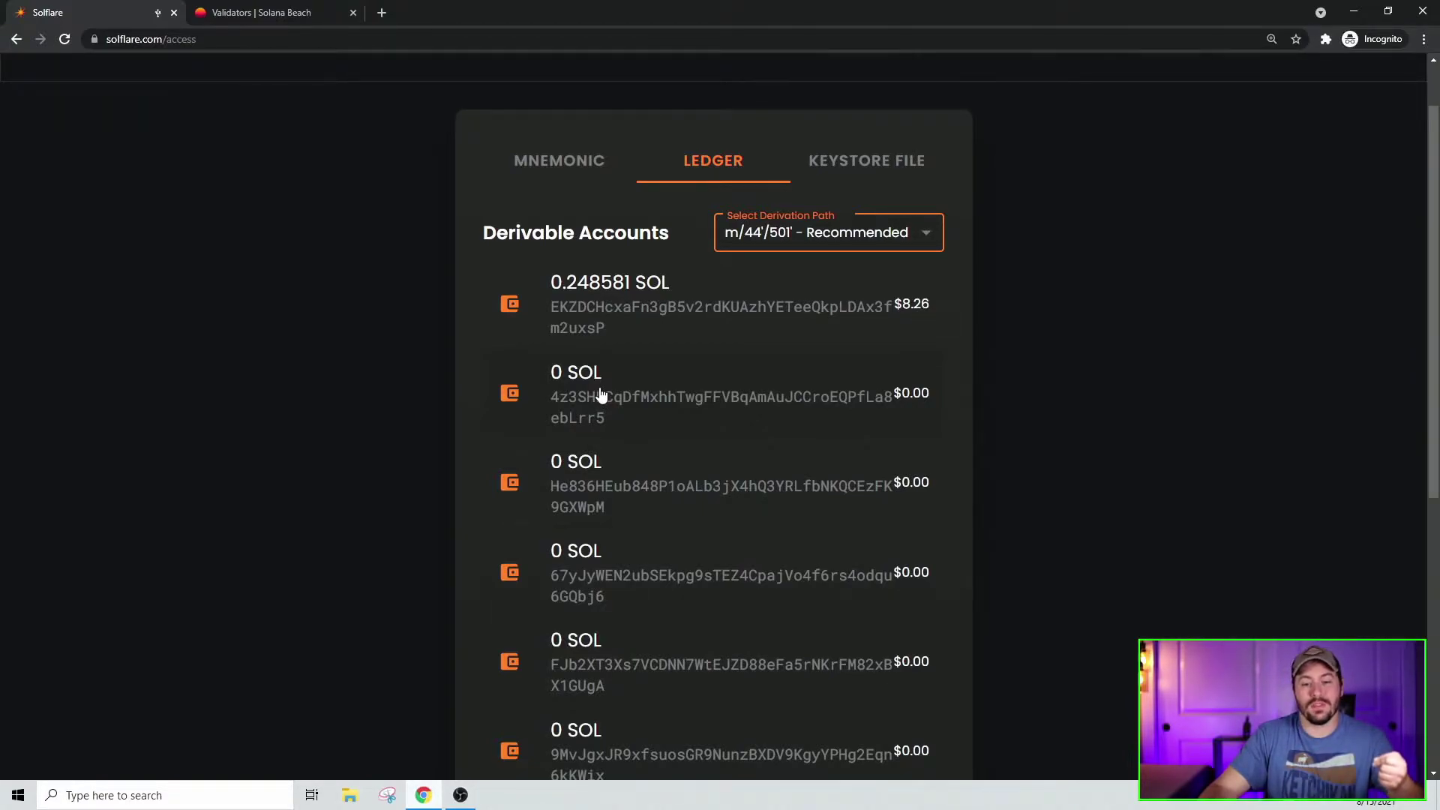
left_click(578, 394)
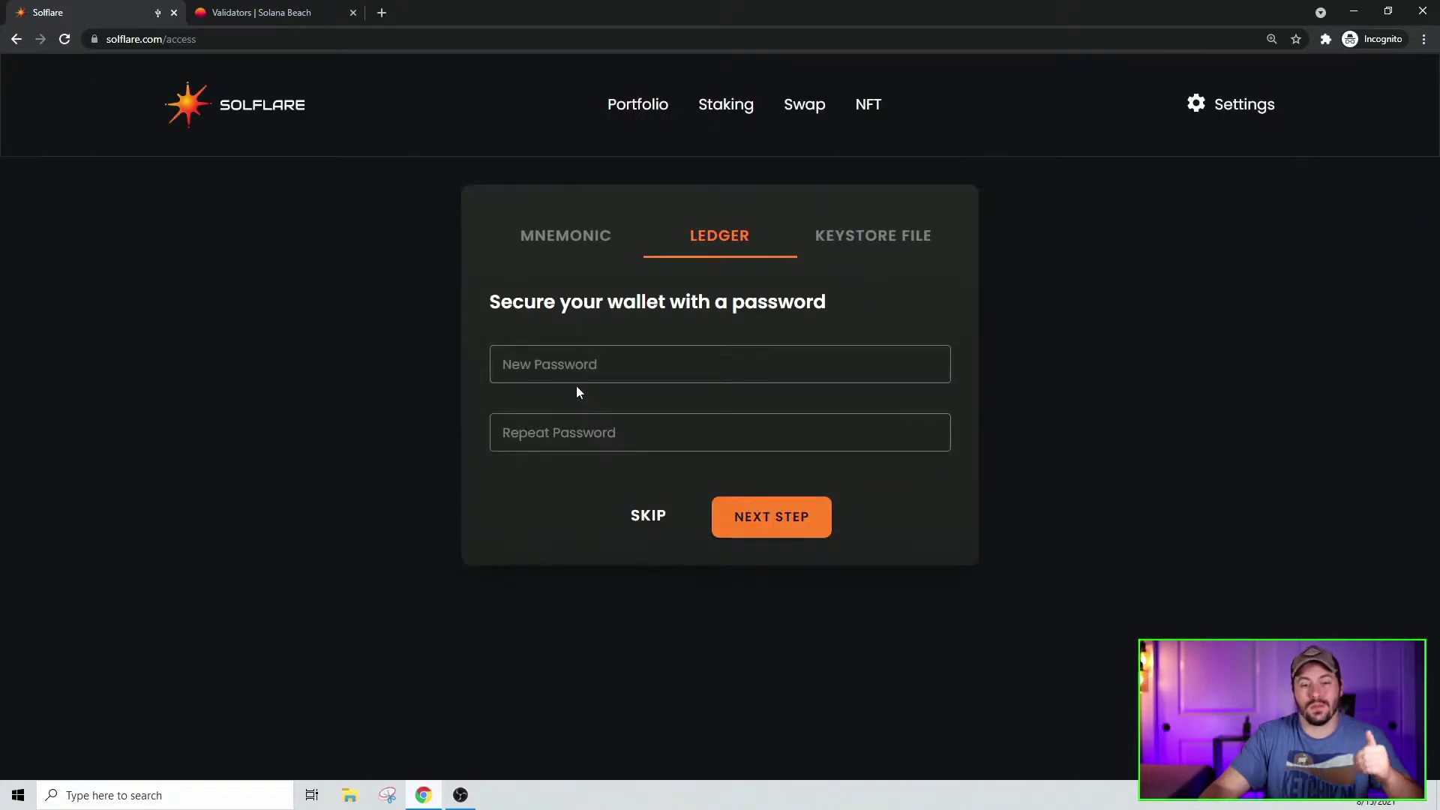
left_click(650, 523)
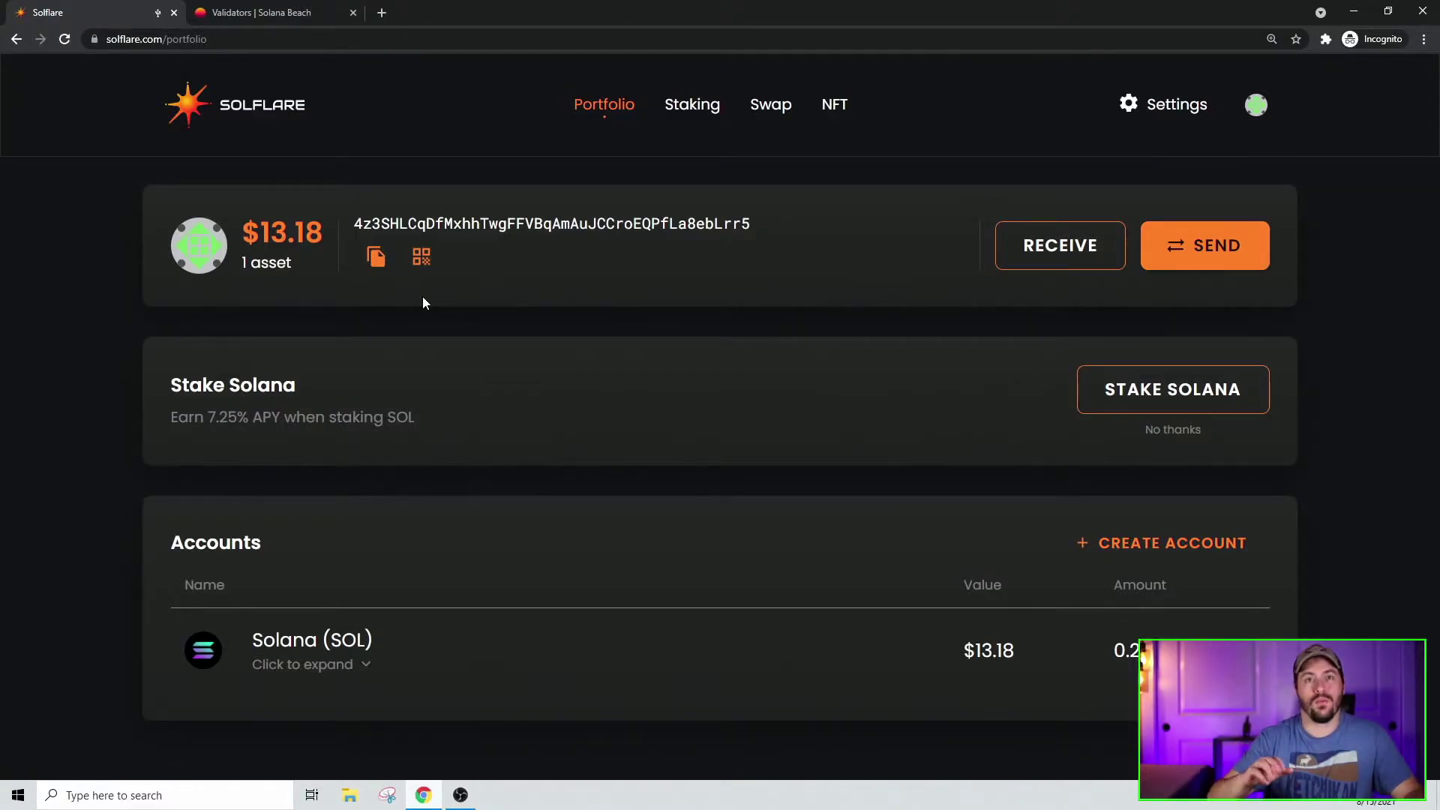
- Examine the wallet's balance and address, look over the Swap, NFT and Staking pages, and return to the portfolio
left_click_drag(439, 282, 360, 236)
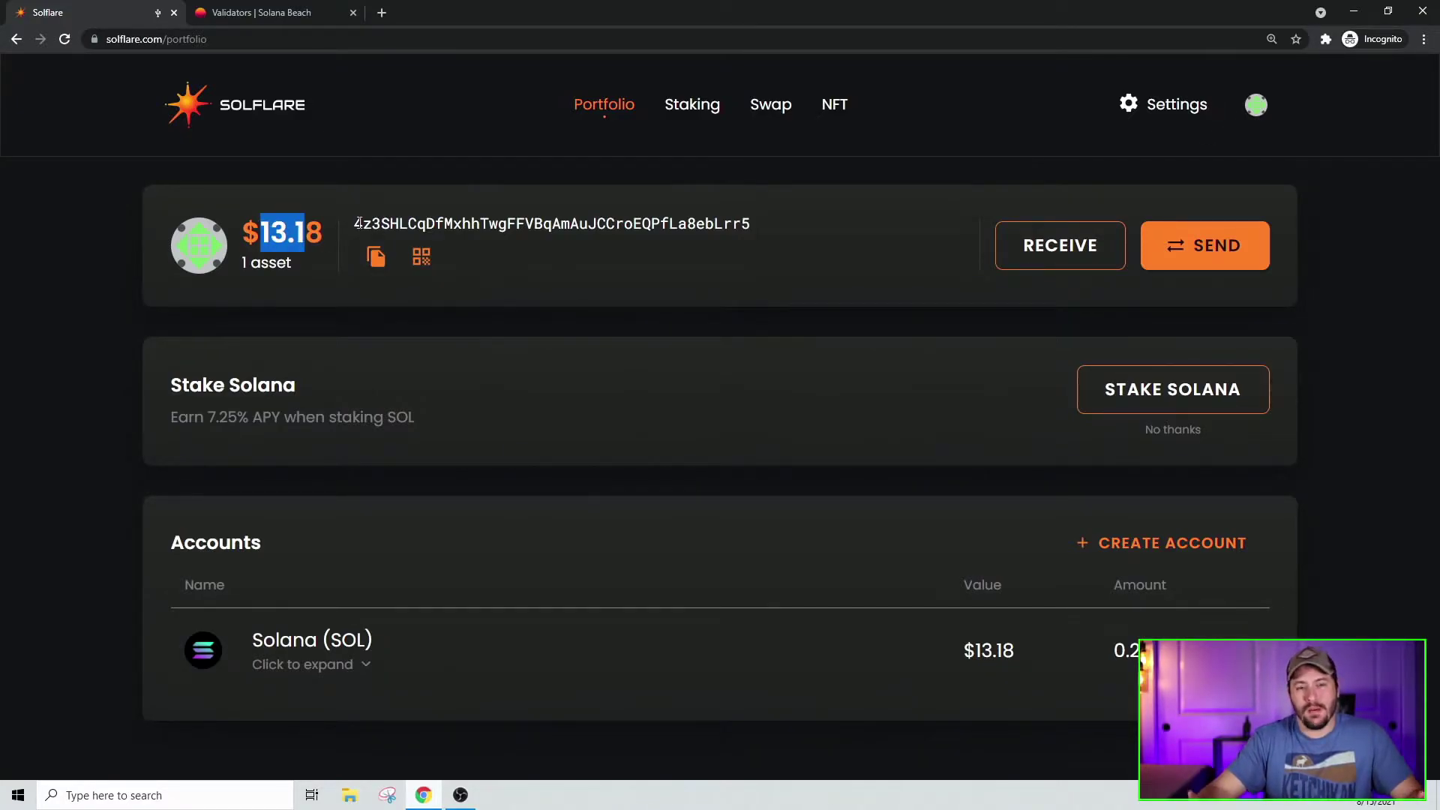
left_click_drag(360, 220, 754, 224)
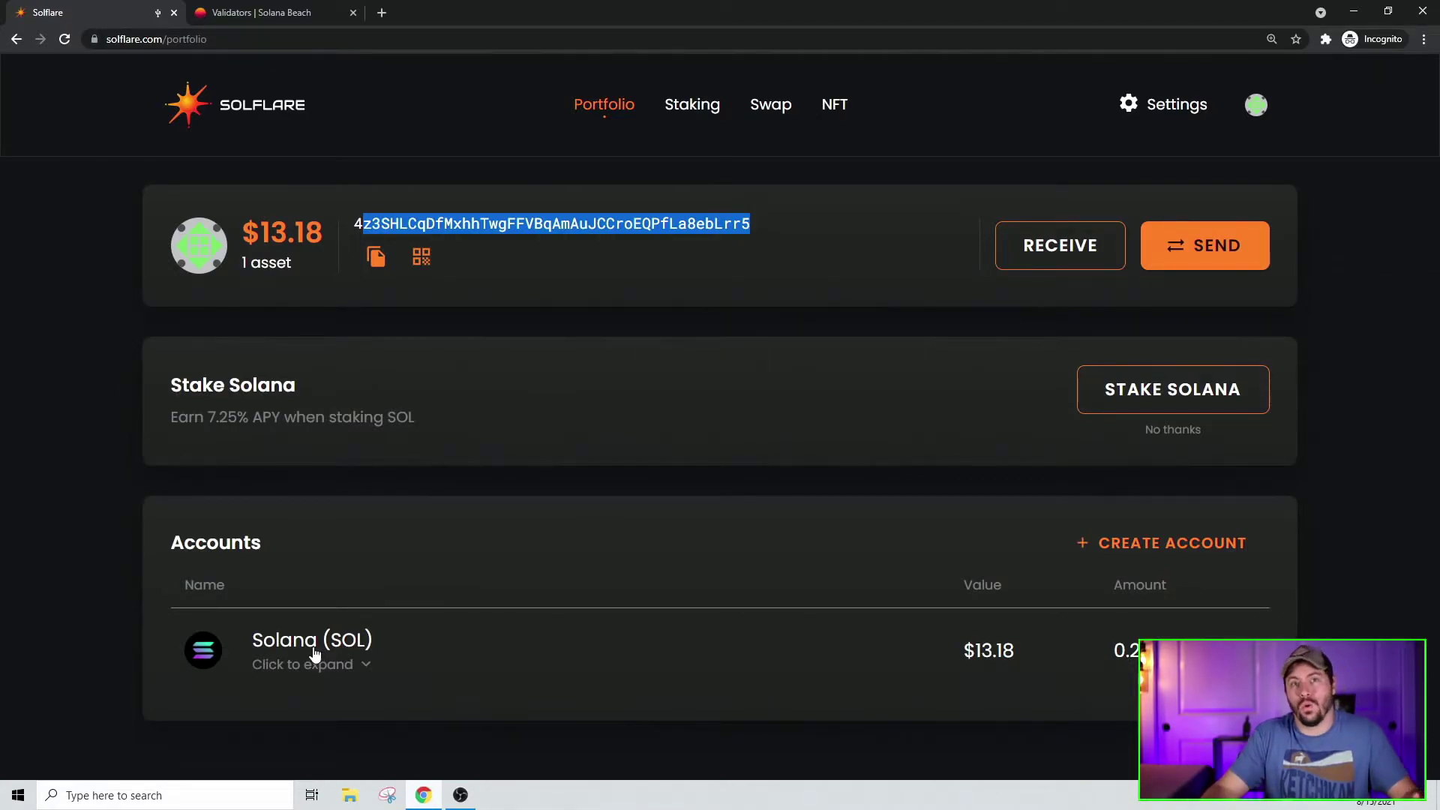
left_click(773, 107)
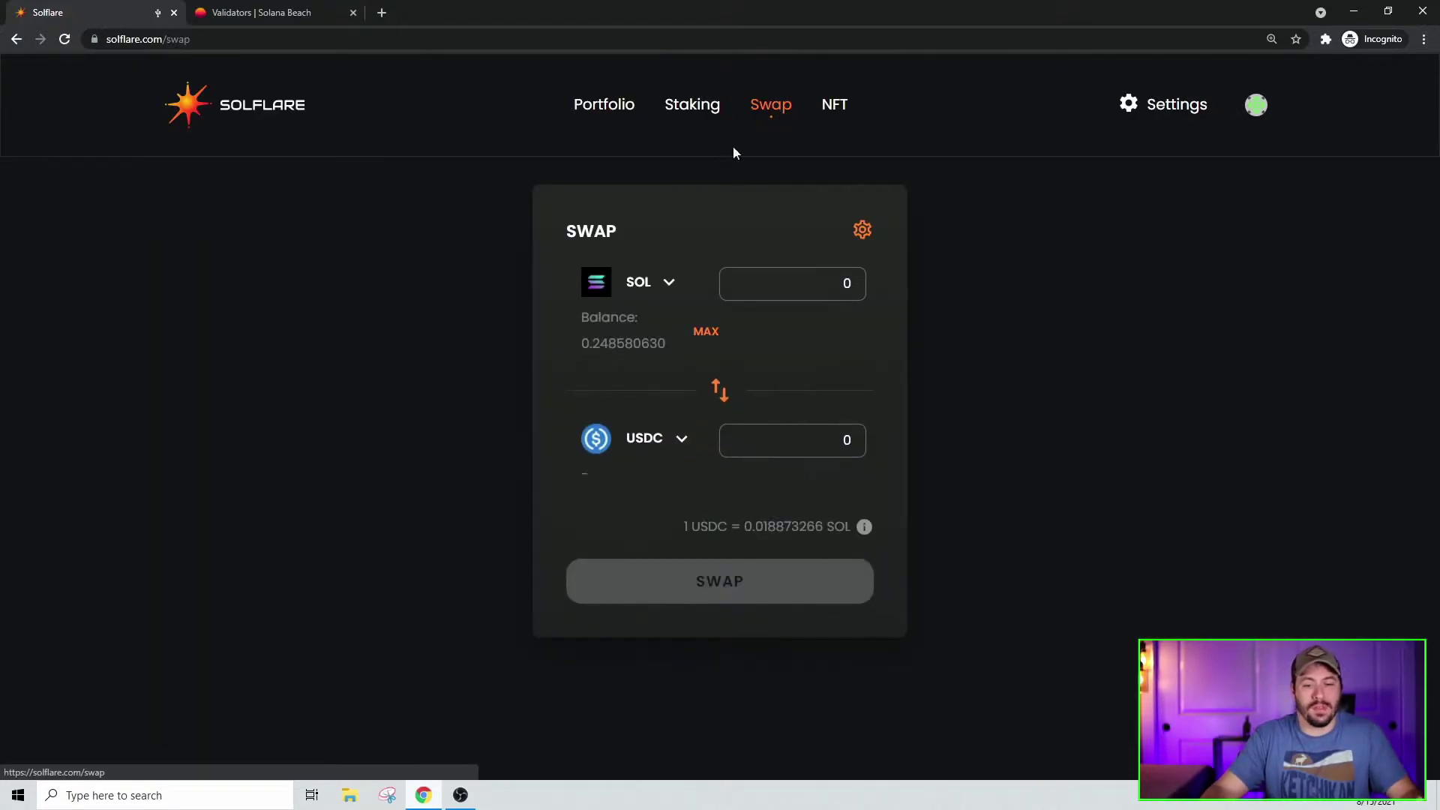
double_click(817, 283)
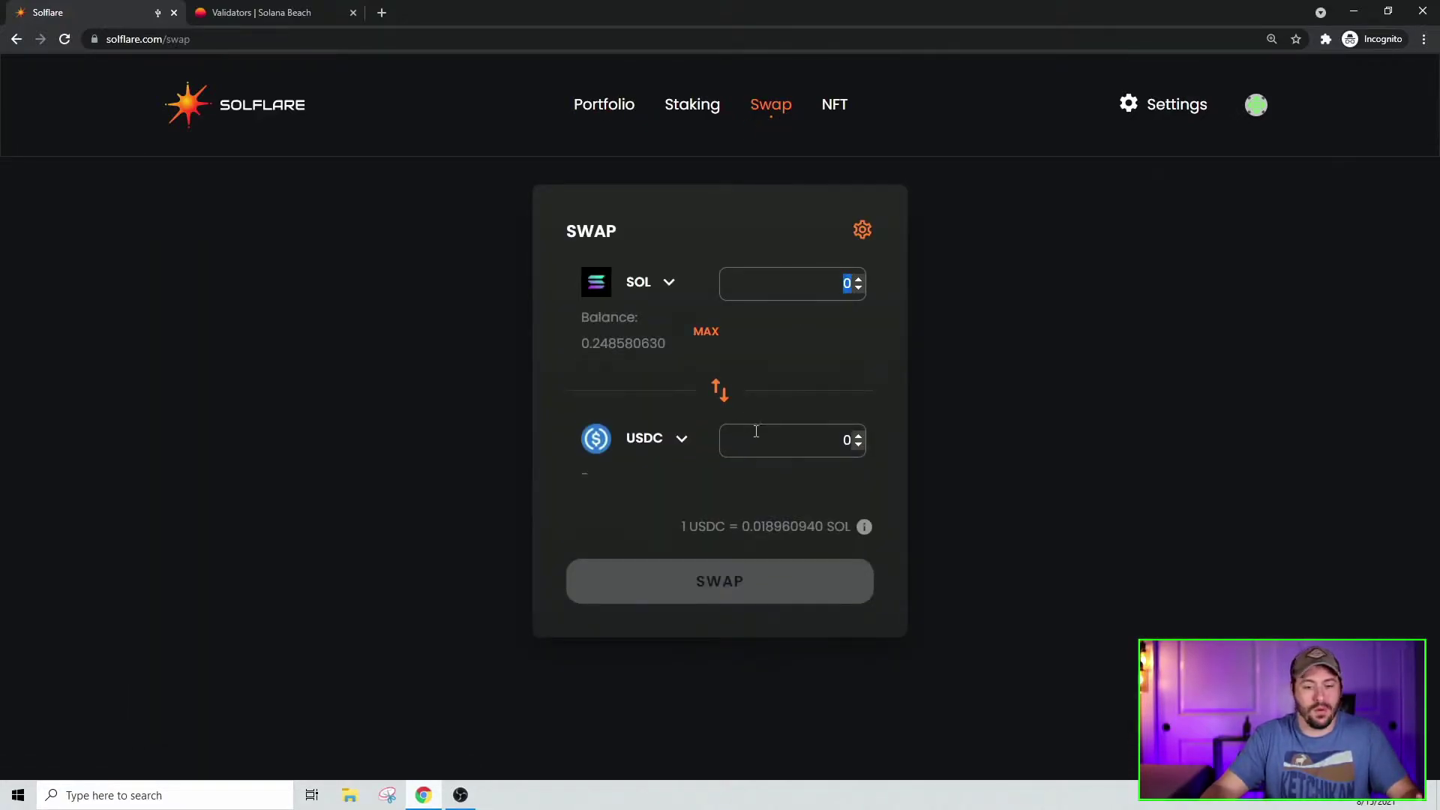
left_click(768, 580)
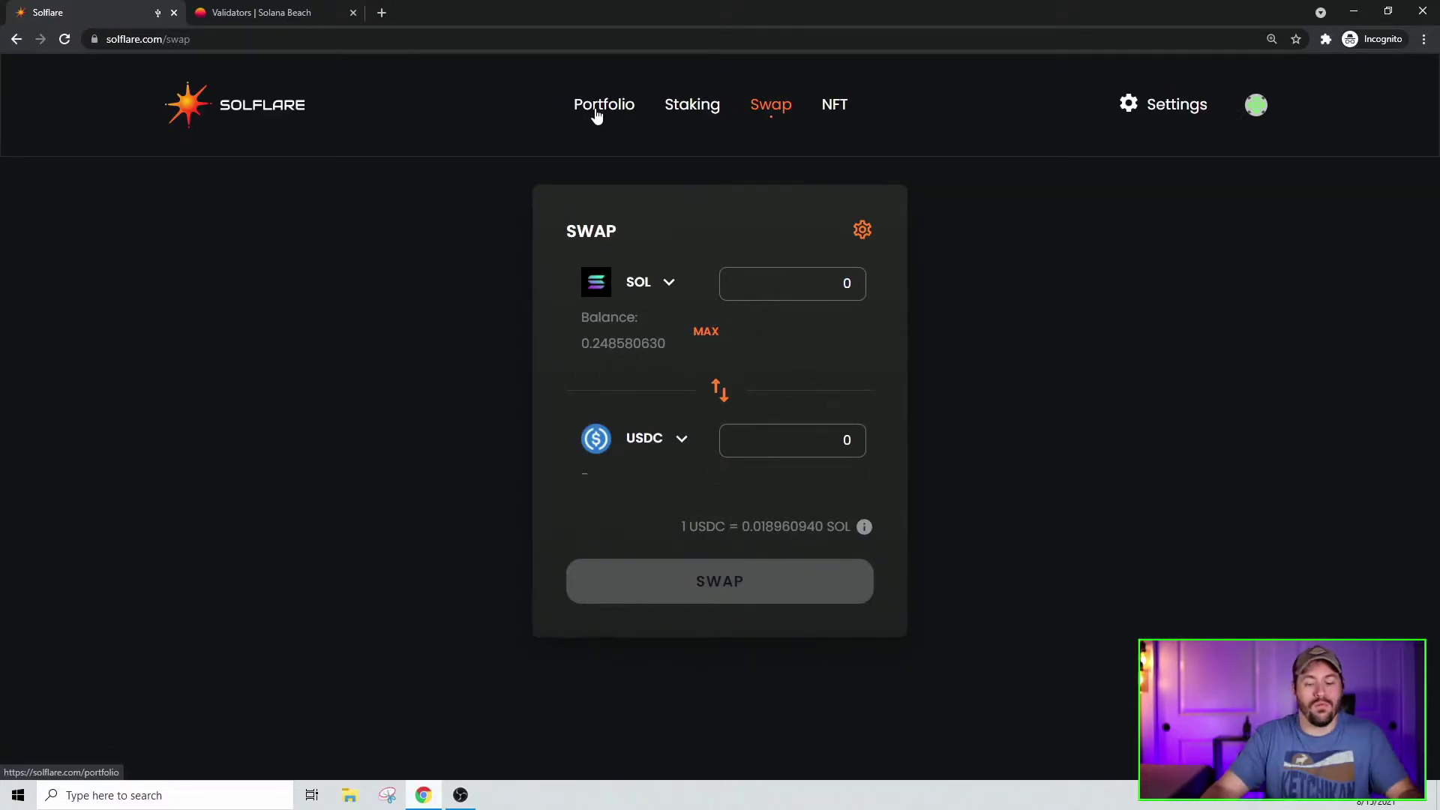
left_click(834, 108)
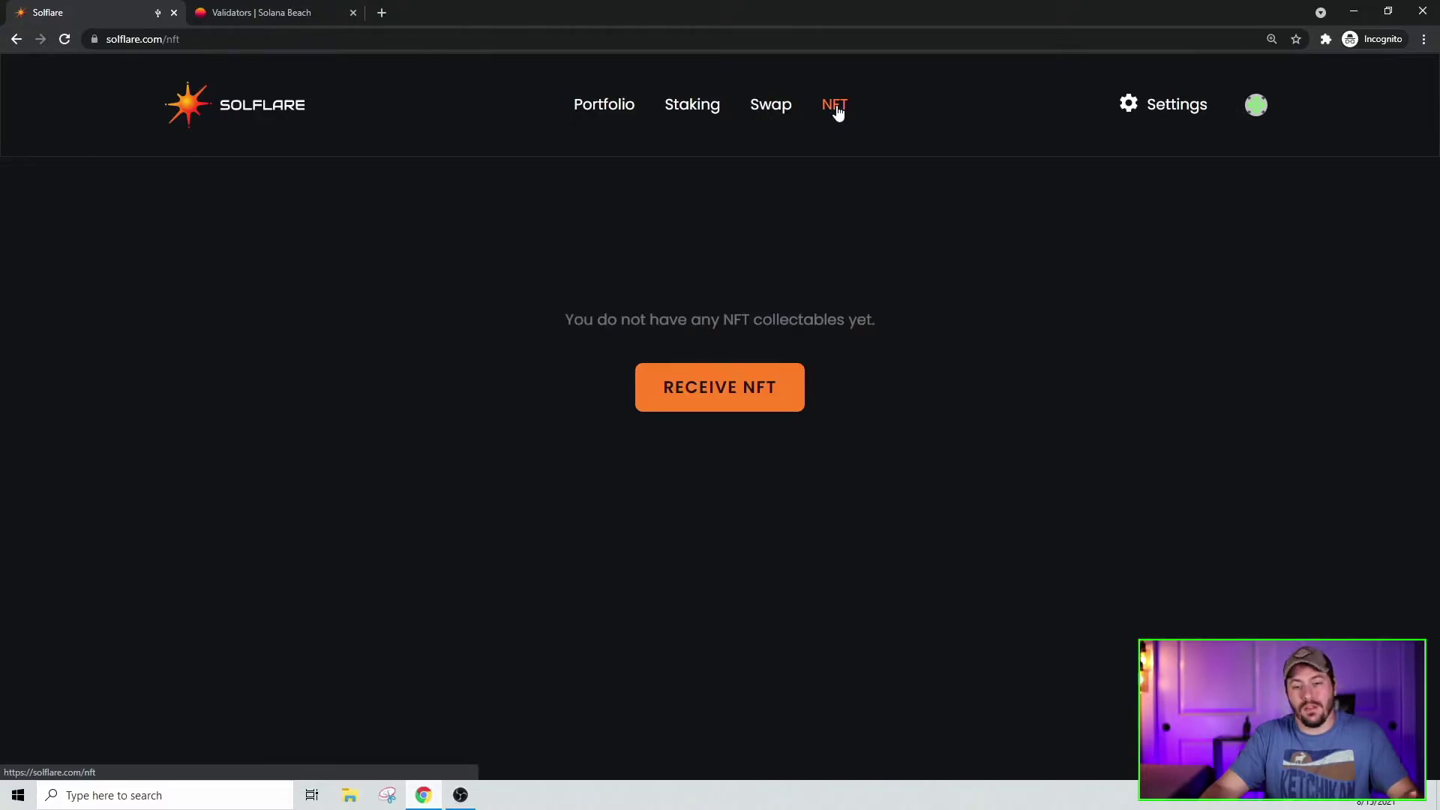
left_click(696, 107)
left_click(605, 109)
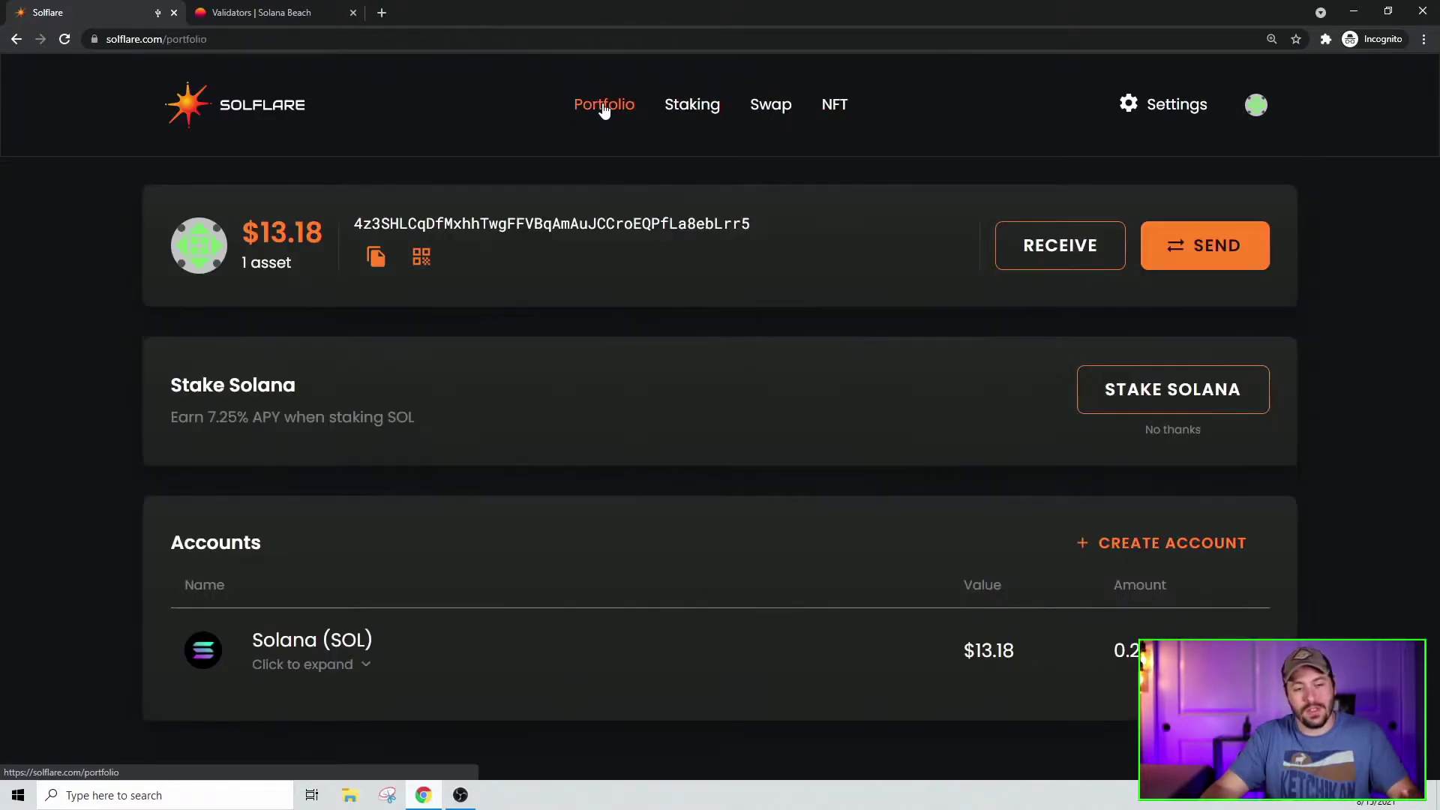
- Look over the wallet settings options, close them, and expand the Solana (SOL) account in the portfolio
left_click(1163, 109)
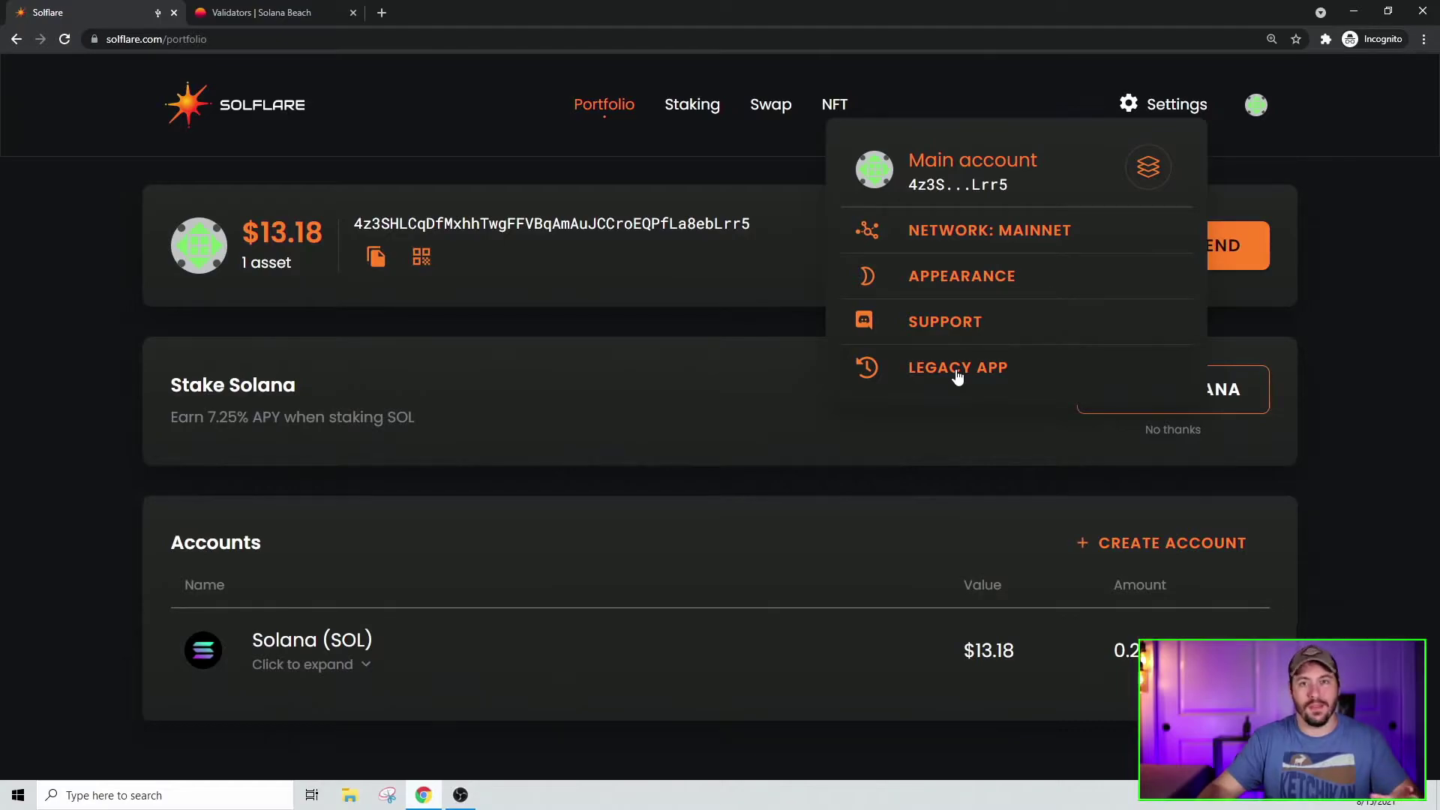
left_click(1352, 340)
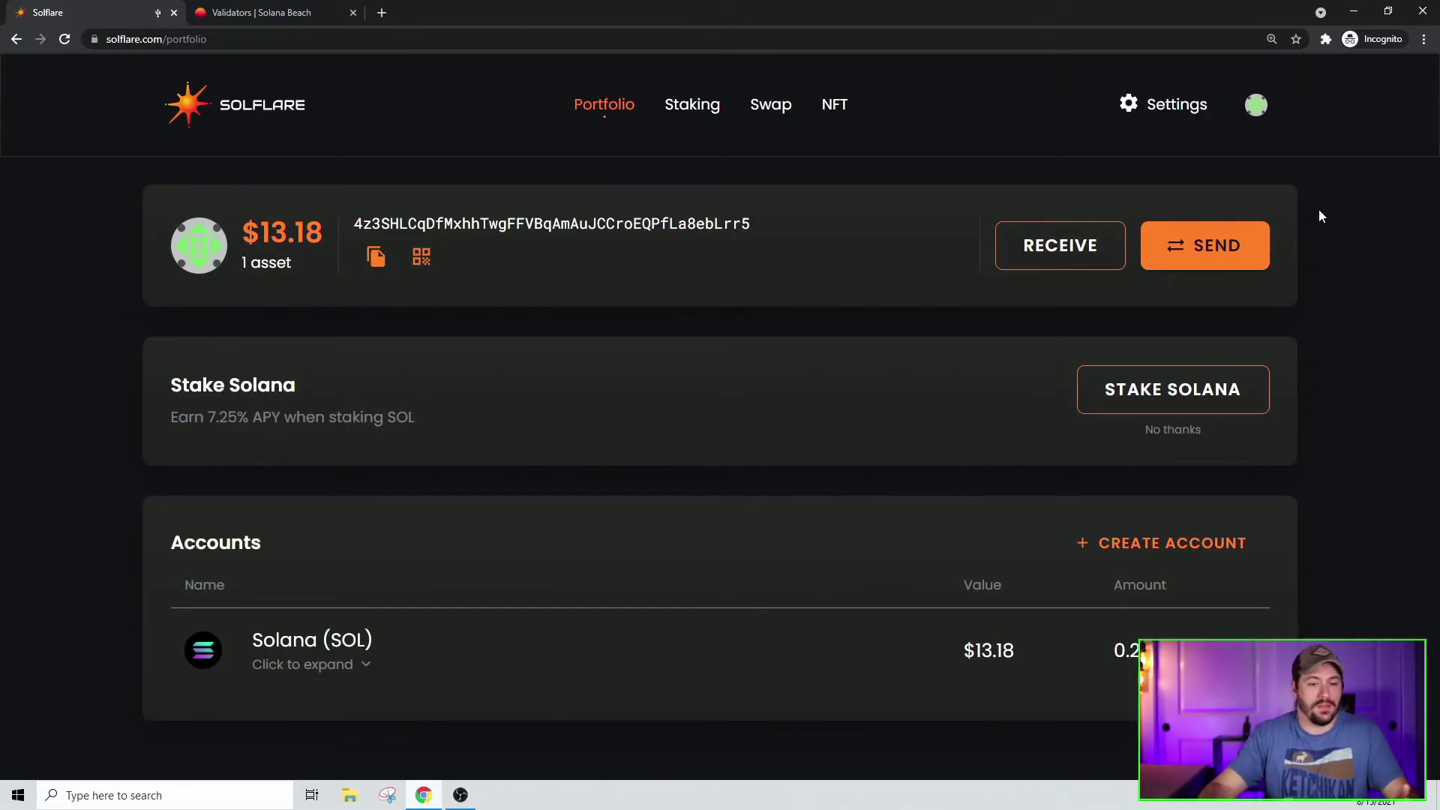
left_click(318, 642)
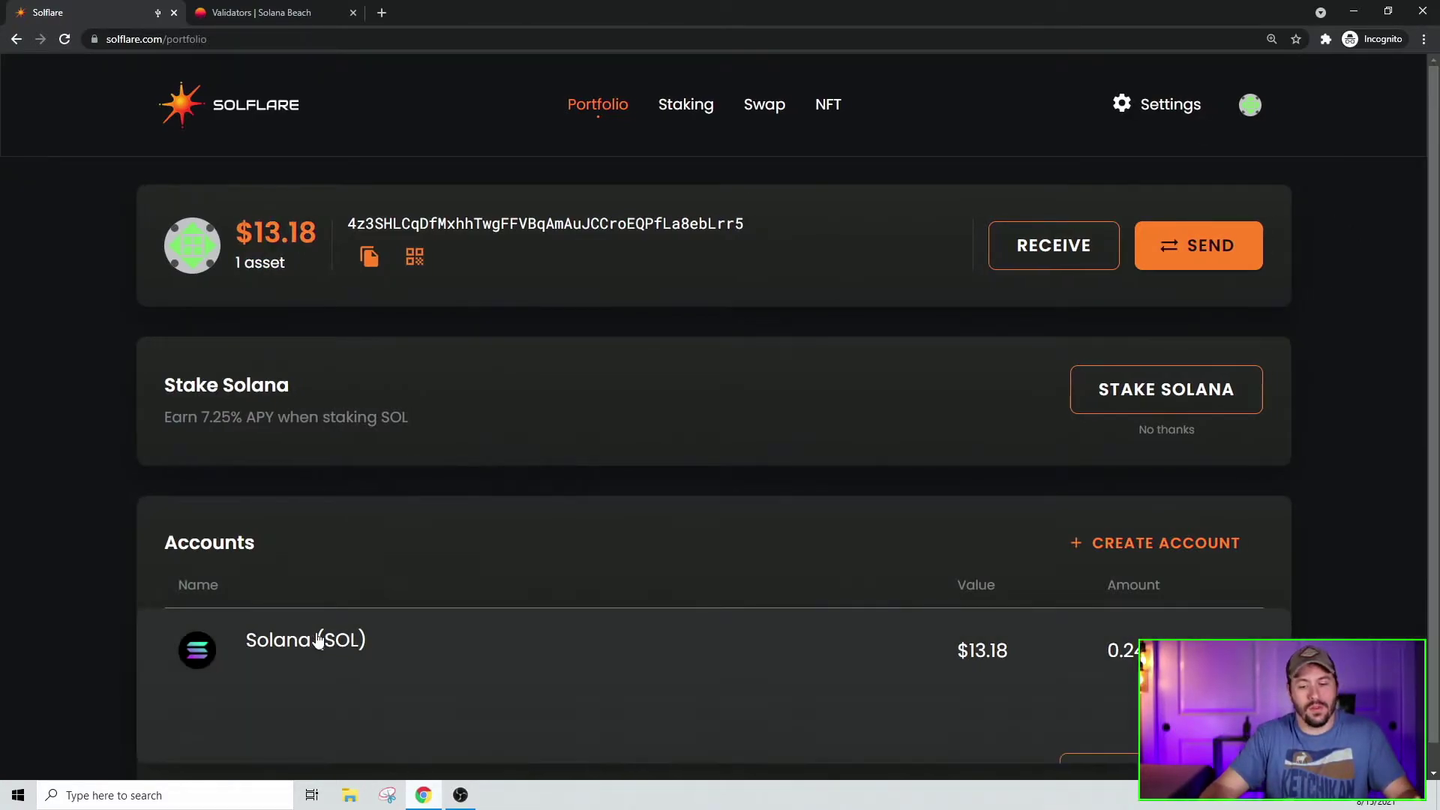
scroll(525, 432, "down", 1)
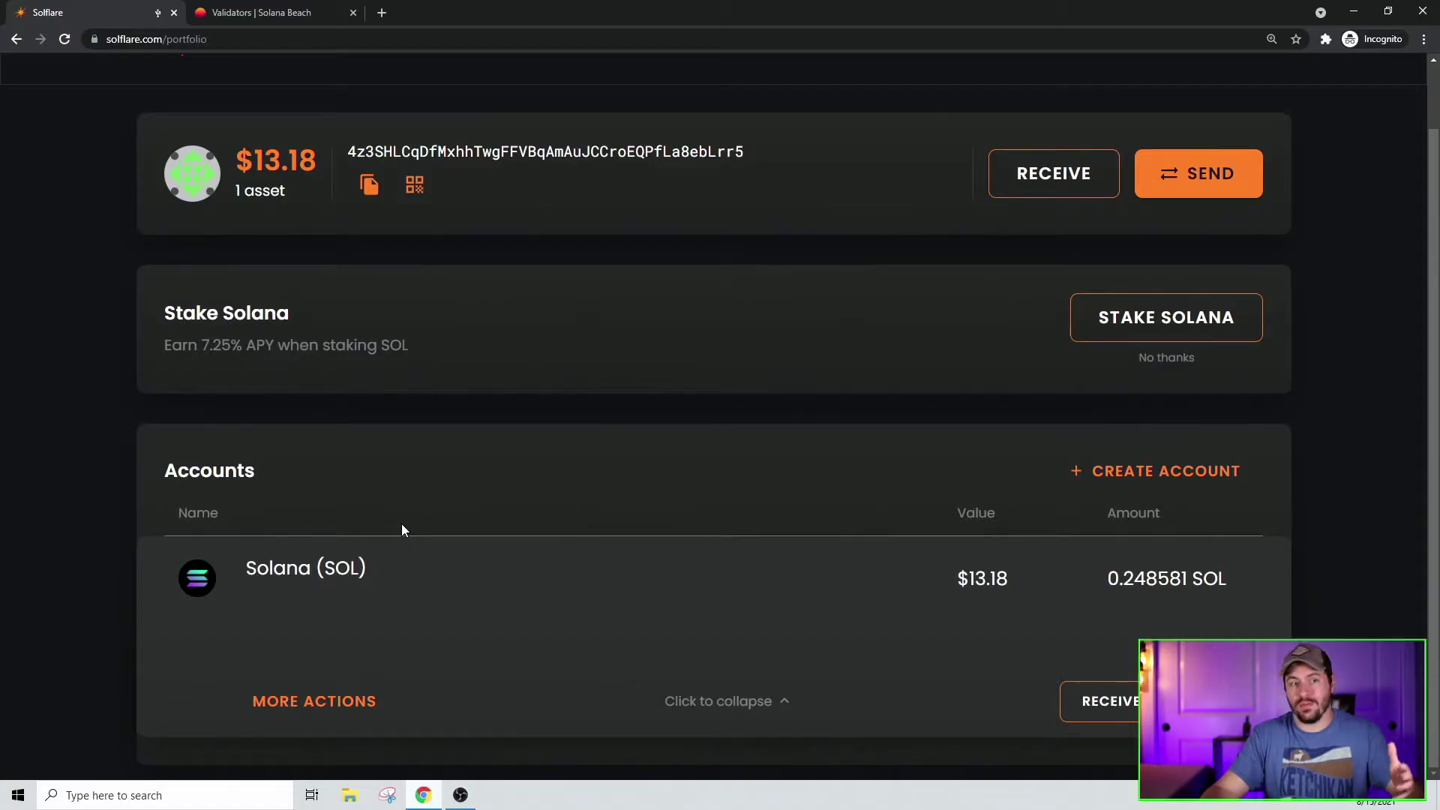
scroll(405, 528, "up", 1)
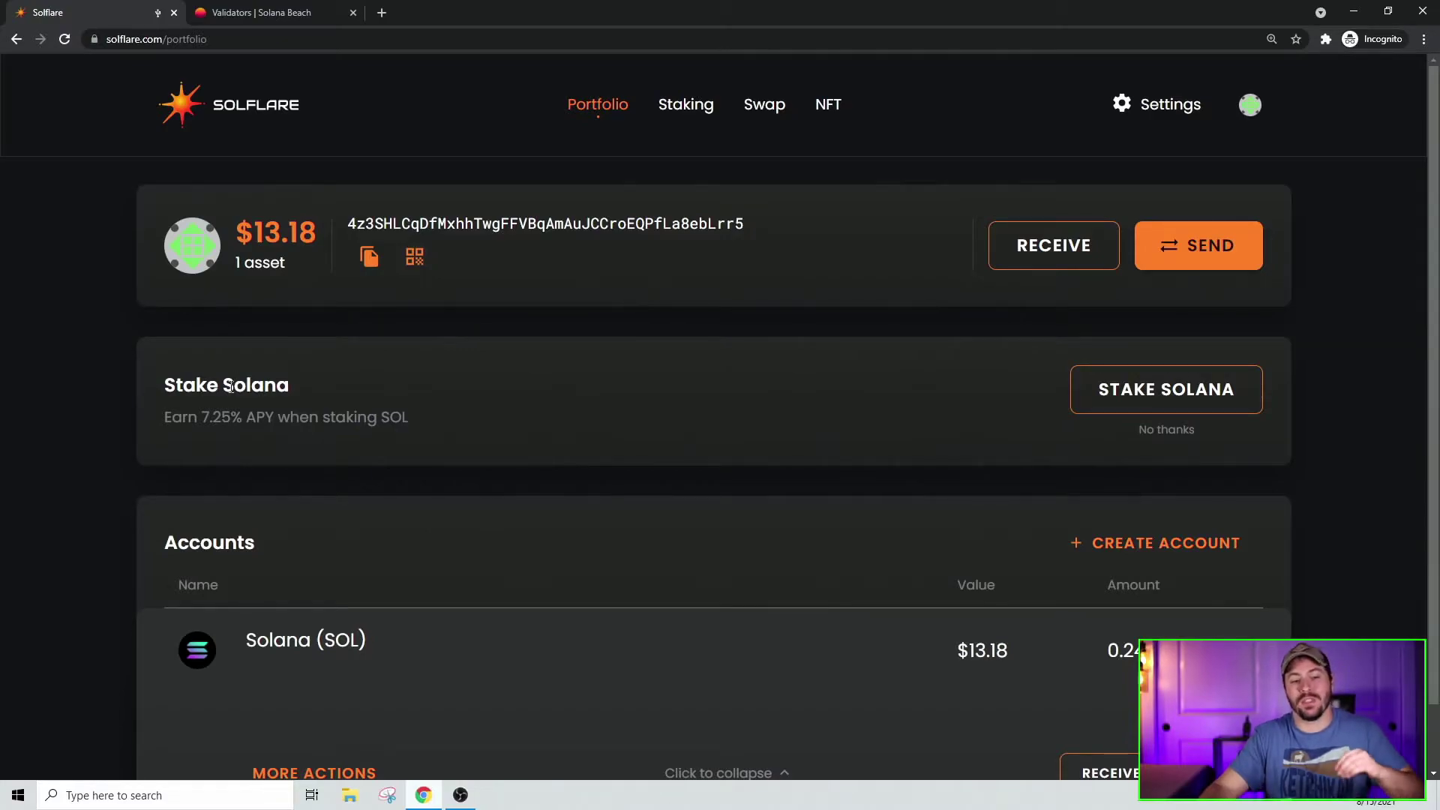
- Start a new staking account, set the stake amount to 0.04 SOL and look at the available validators
left_click(1159, 400)
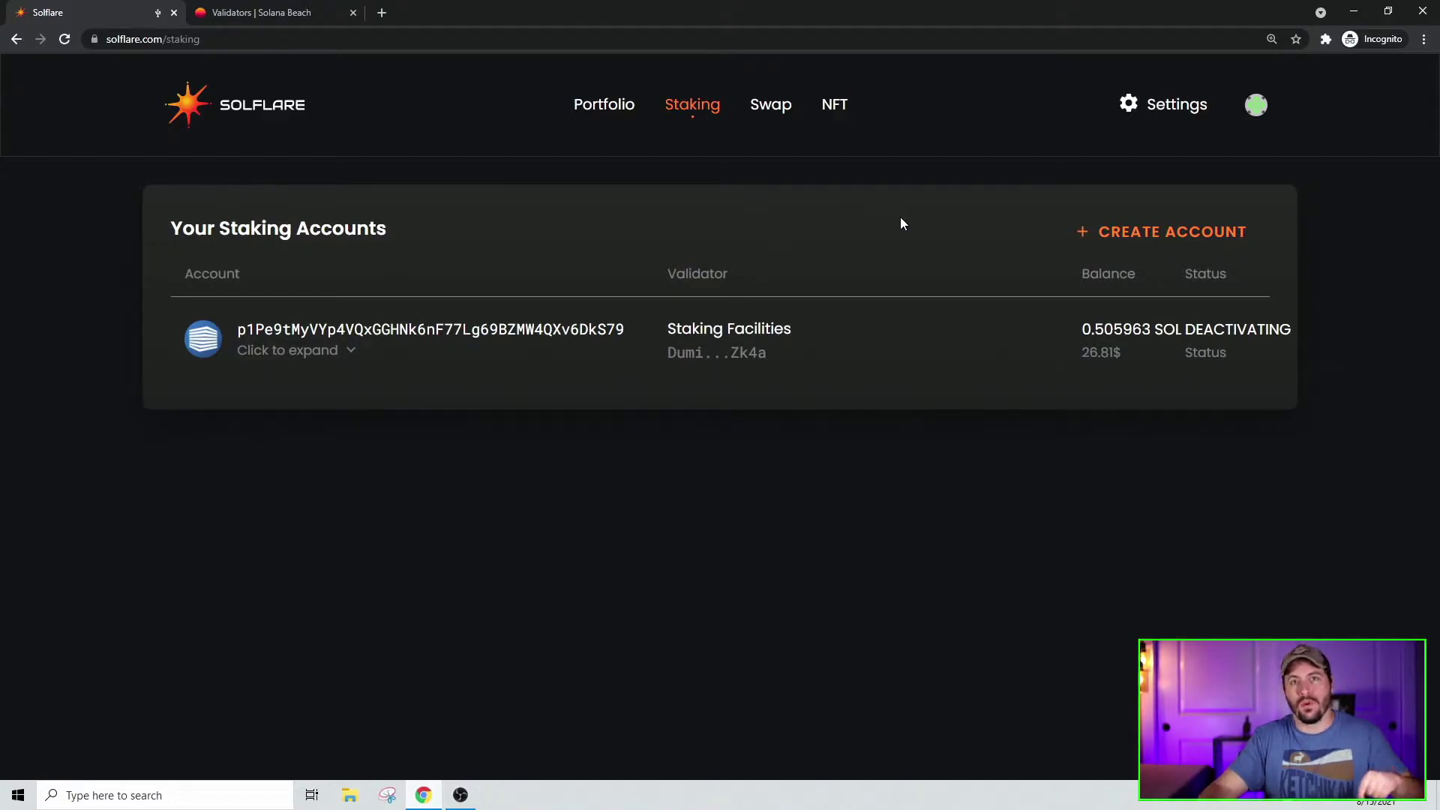
left_click(1200, 240)
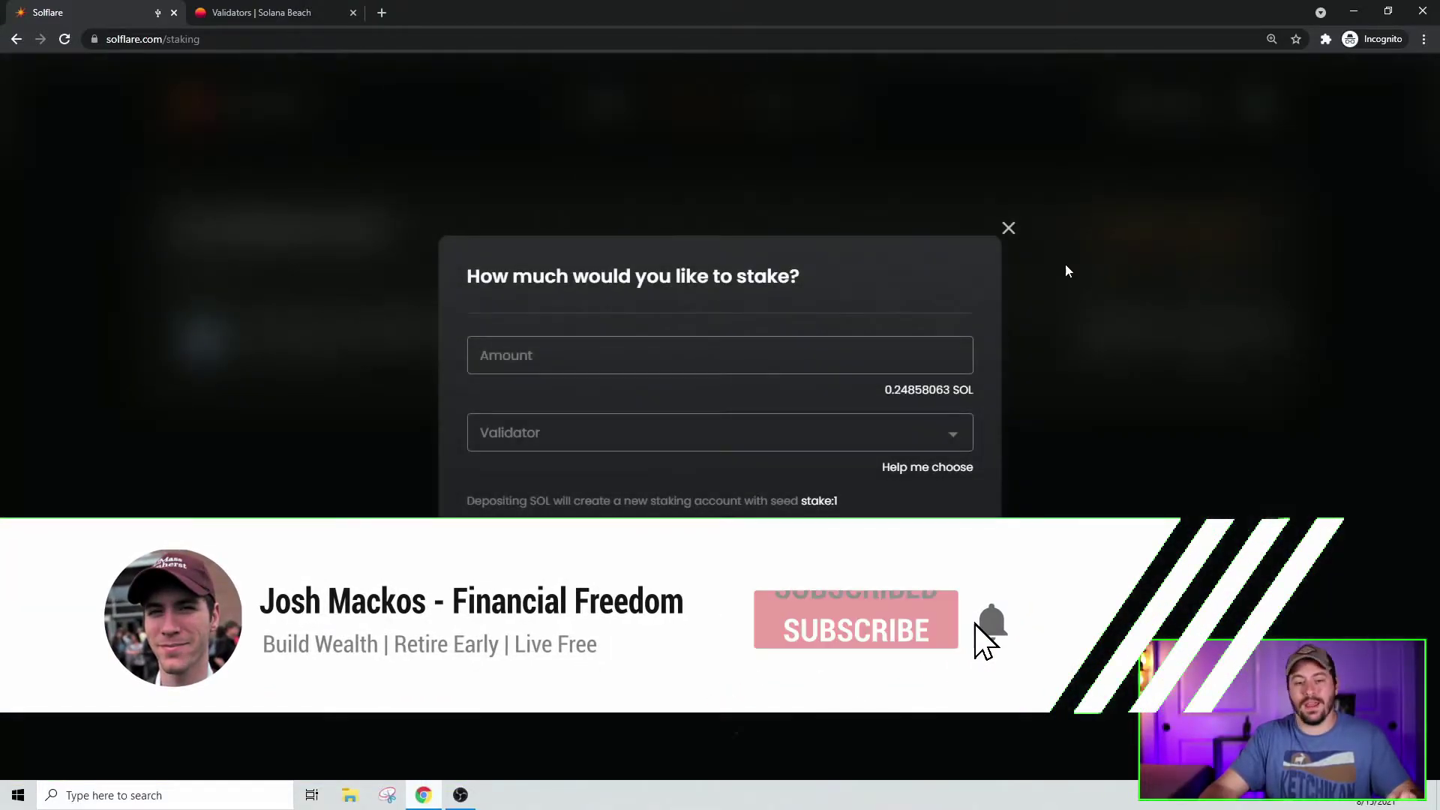
left_click(725, 352)
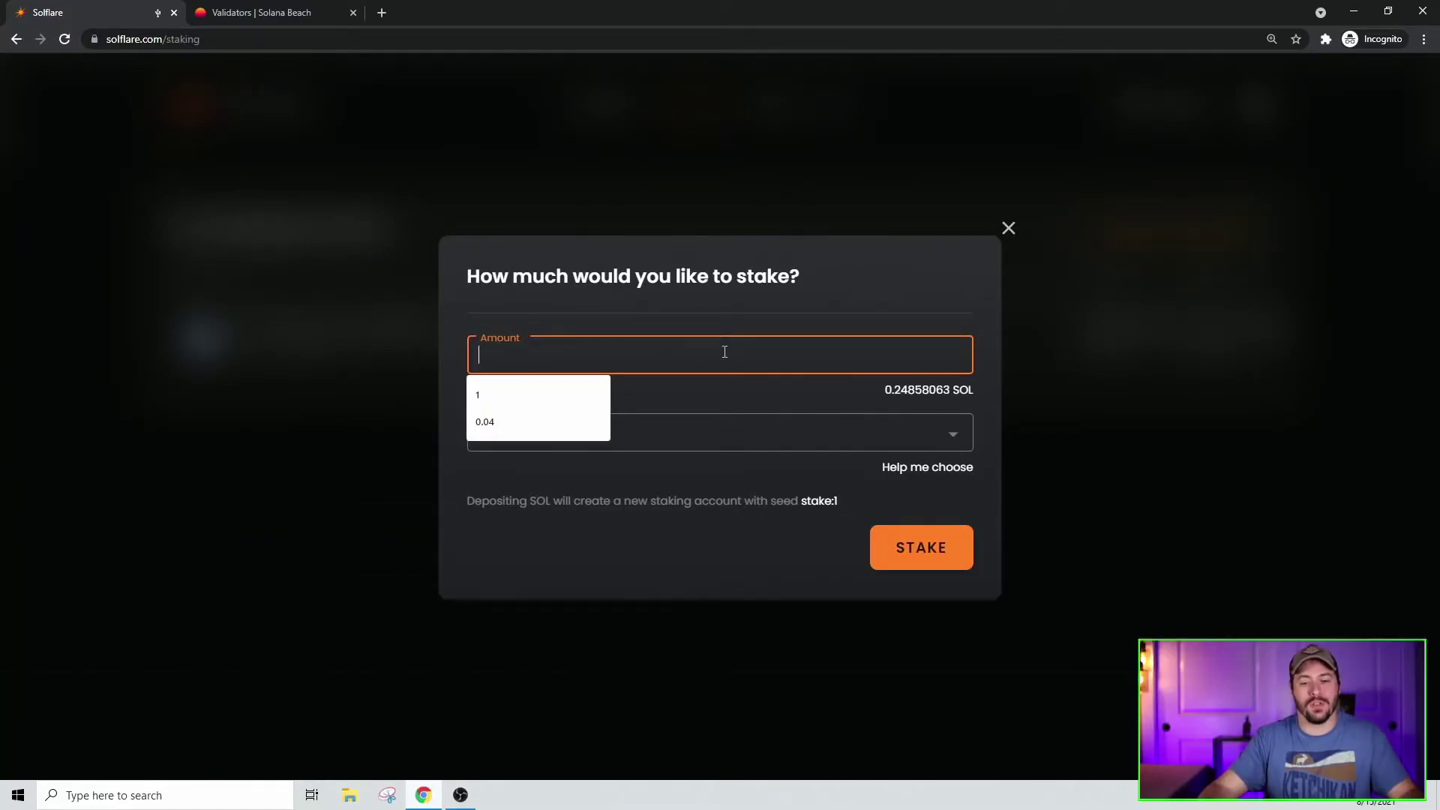
left_click(498, 421)
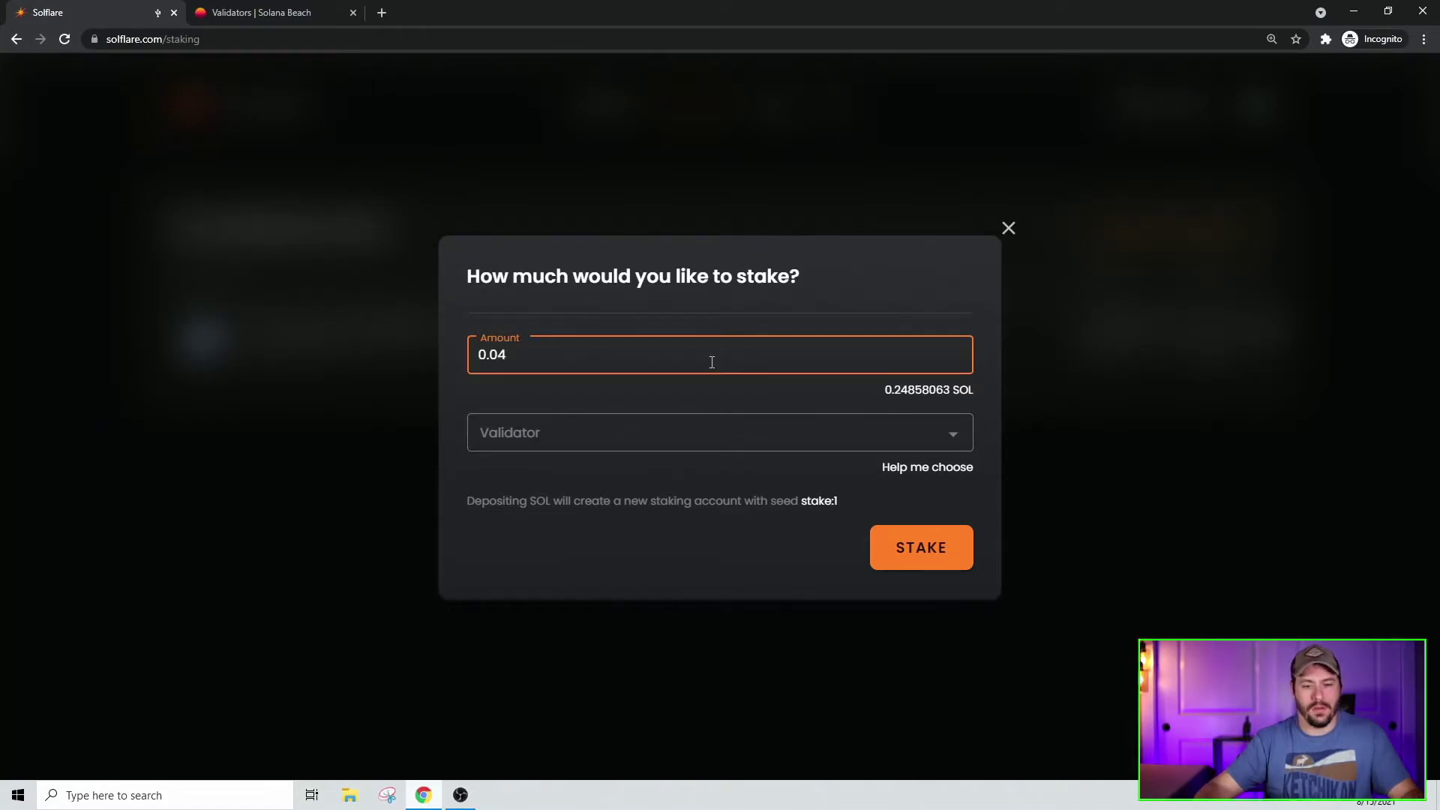
left_click(690, 424)
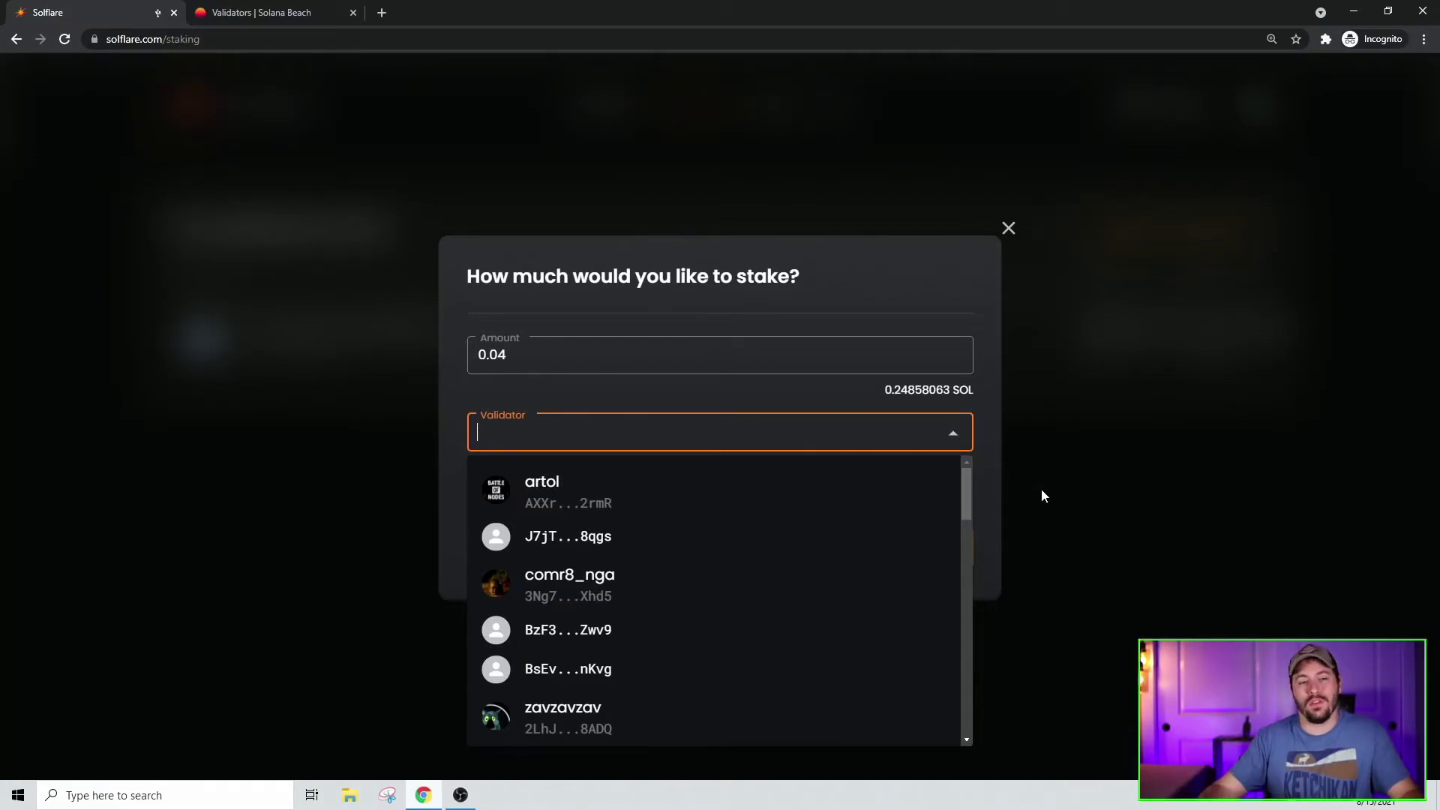
left_click(799, 423)
- Switch to the Solana Beach validators page and show the collapsed group of validators ranked 1–19
left_click(239, 15)
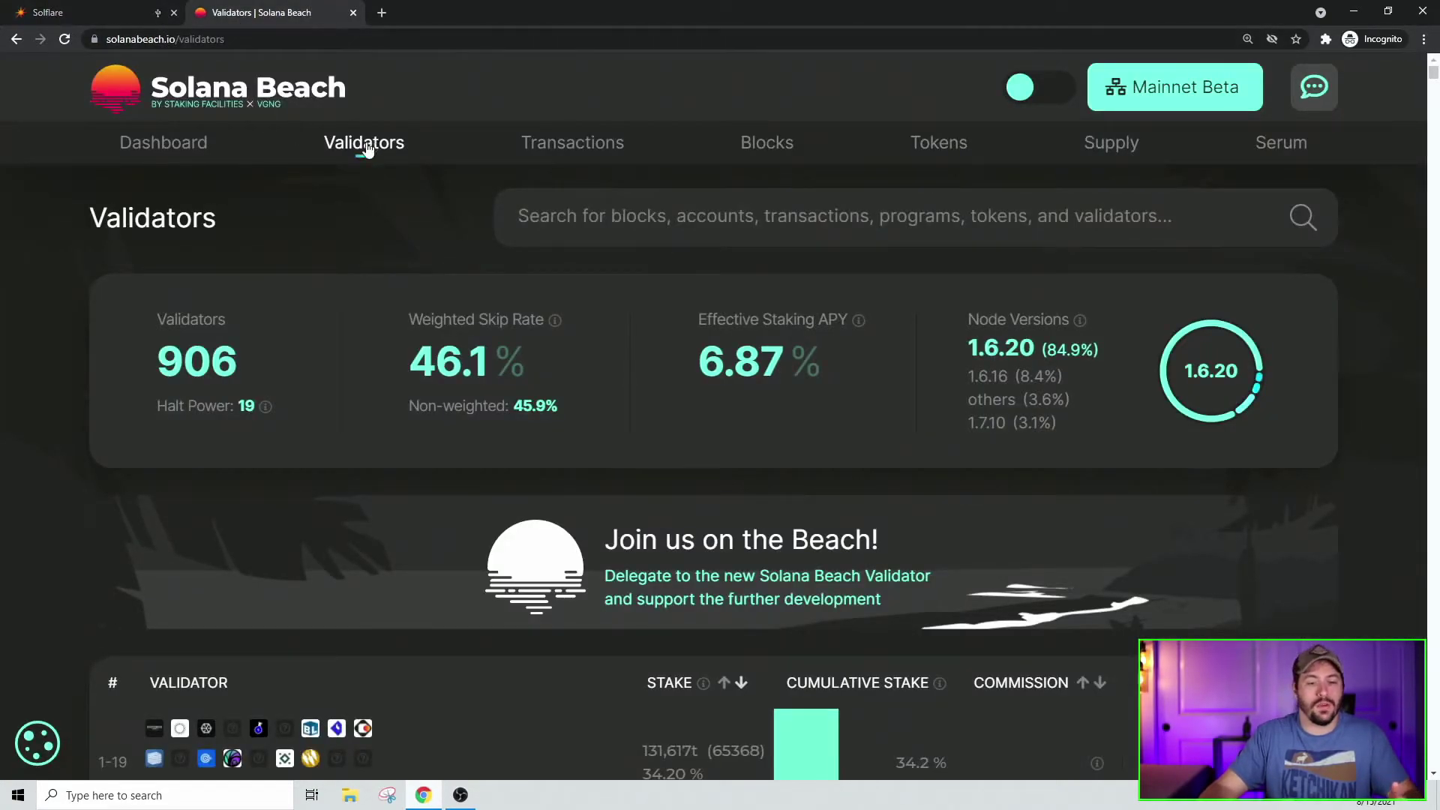
scroll(386, 324, "down", 5)
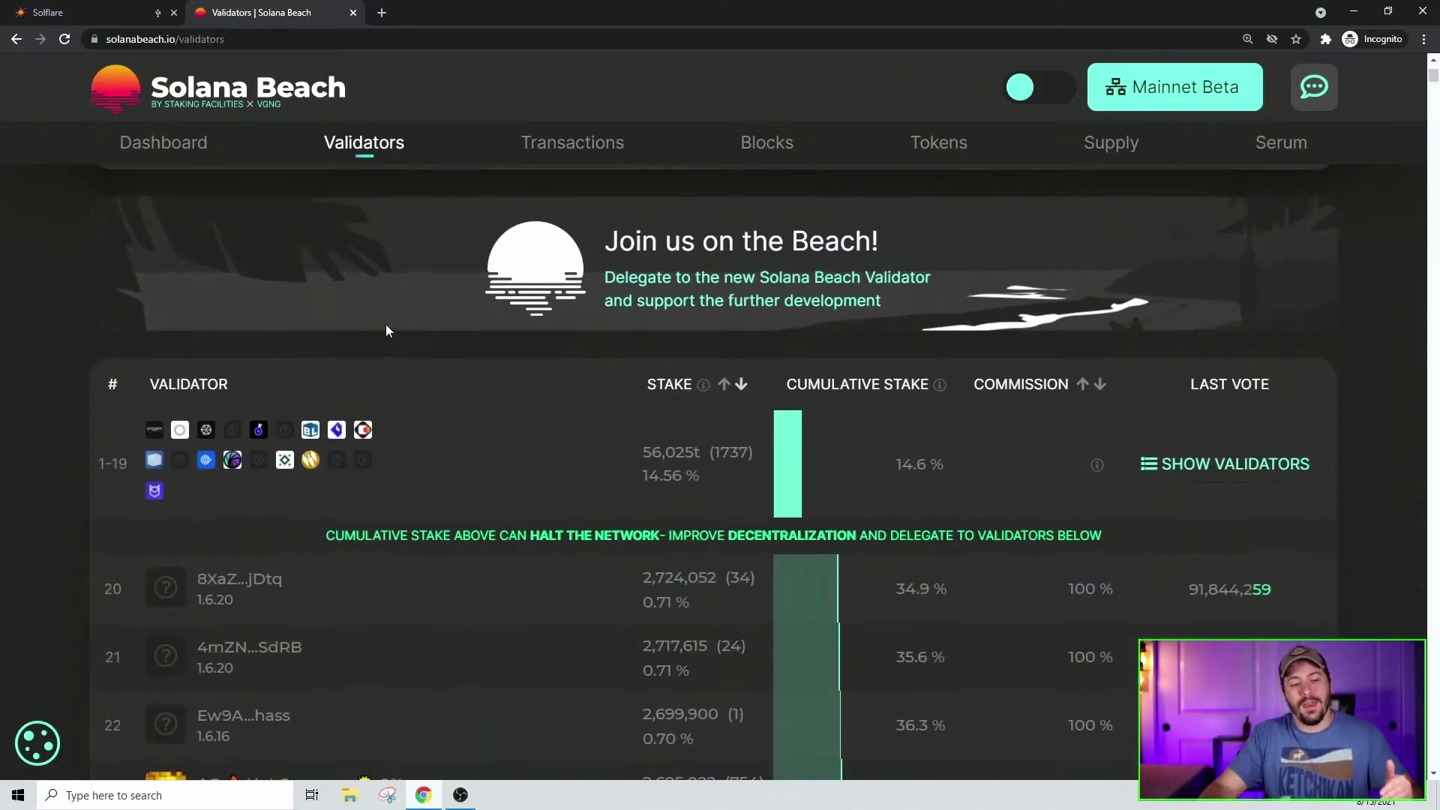
scroll(384, 327, "down", 3)
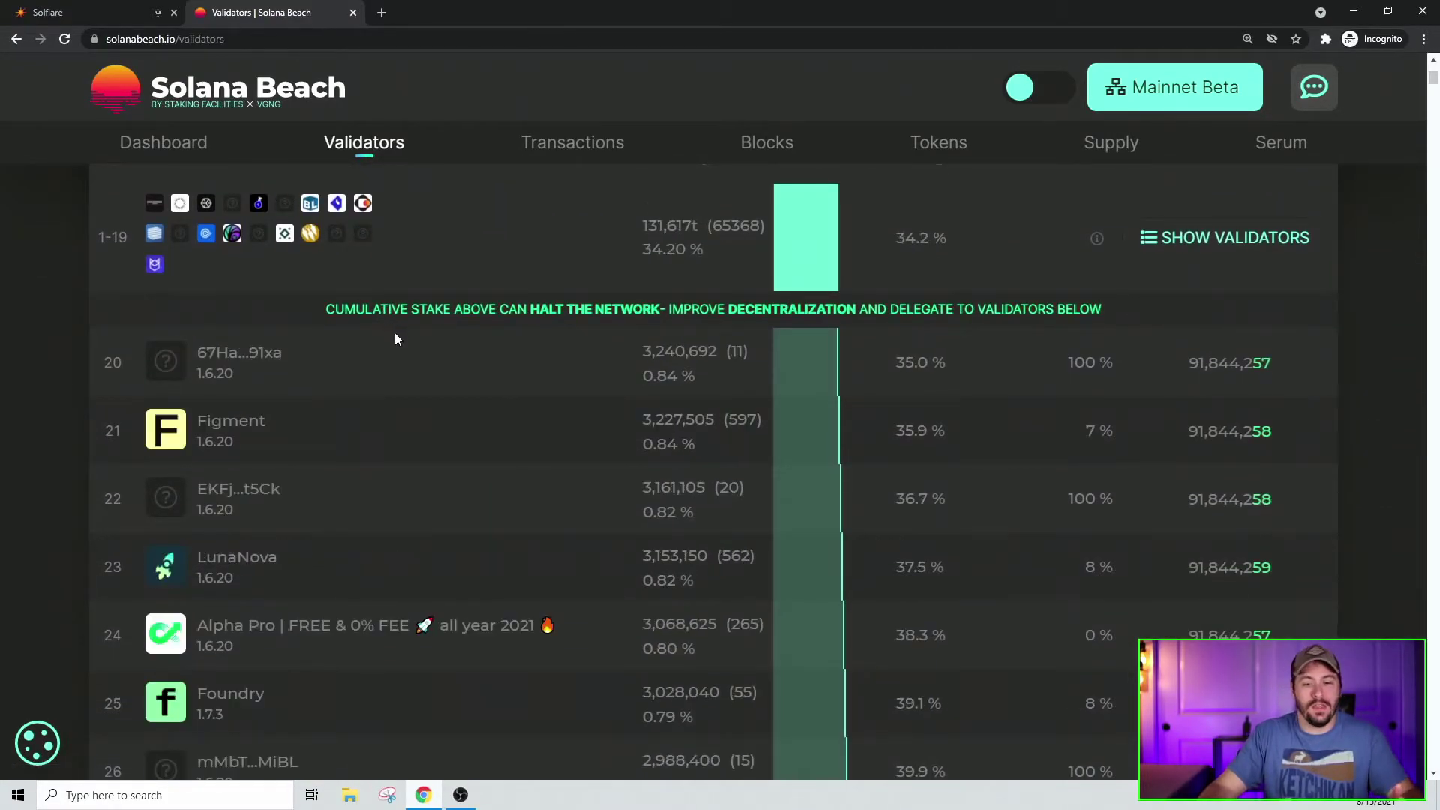
scroll(458, 367, "up", 1)
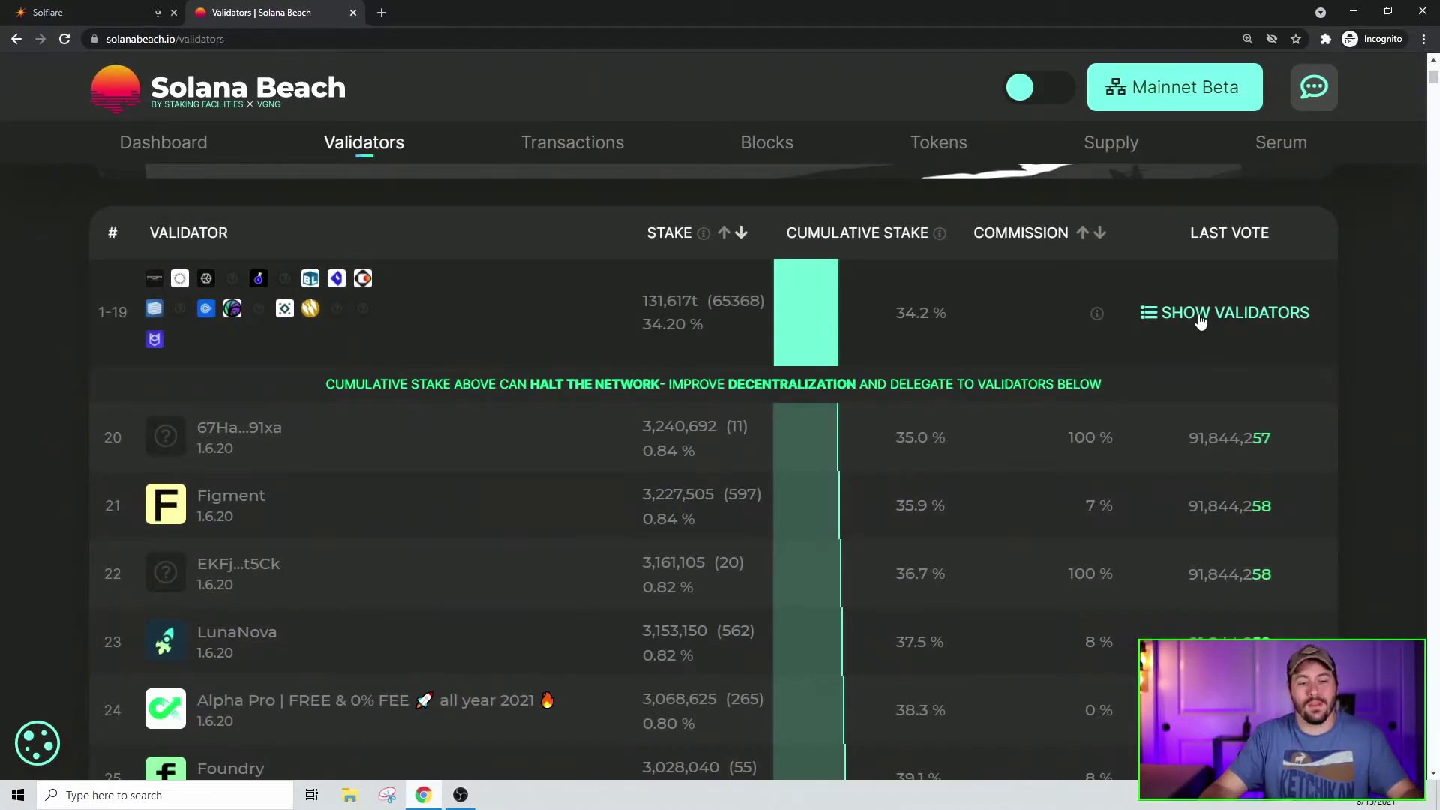
left_click(1200, 320)
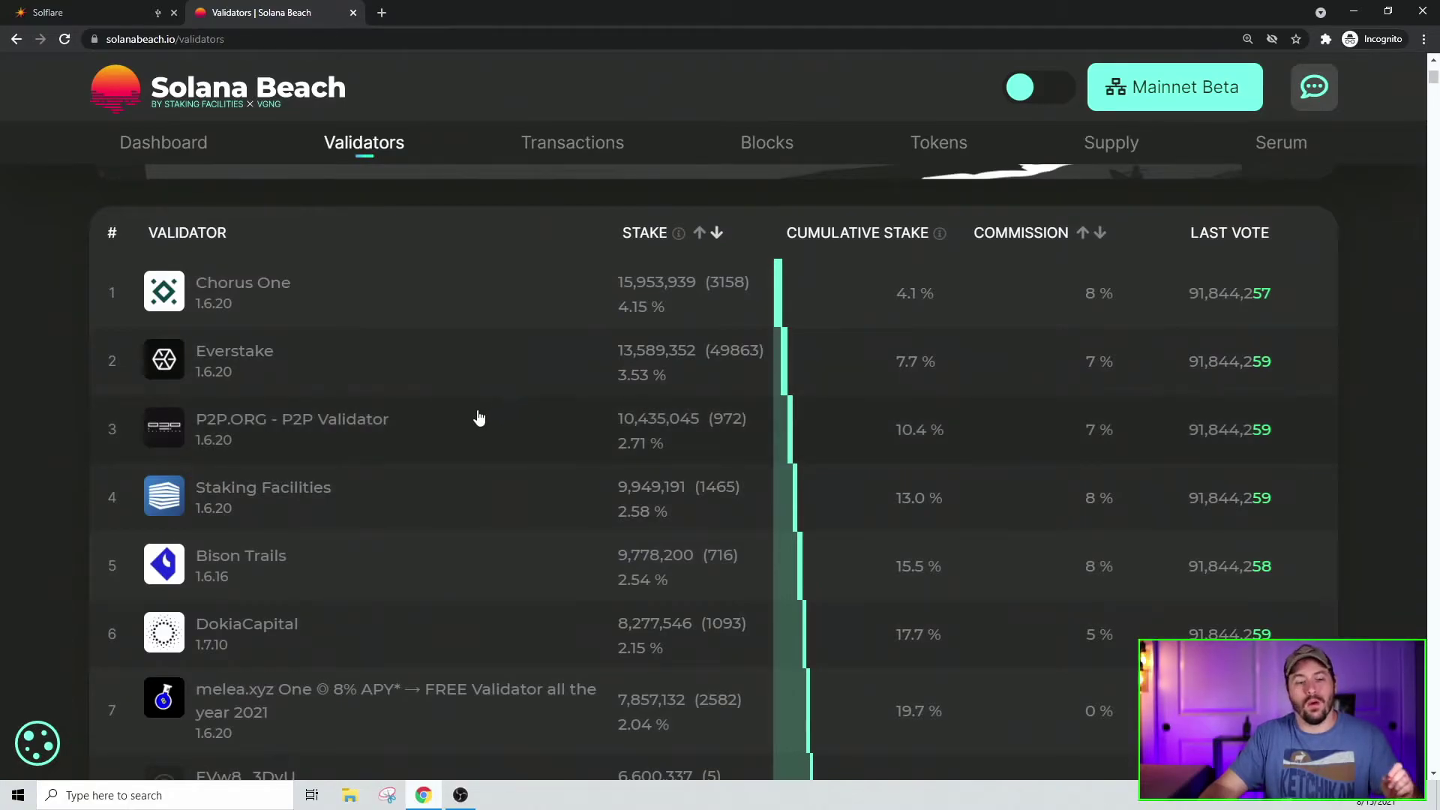
- Open the Bison Trails validator details and examine its website, commission, slot success rate and stake
left_click(223, 569)
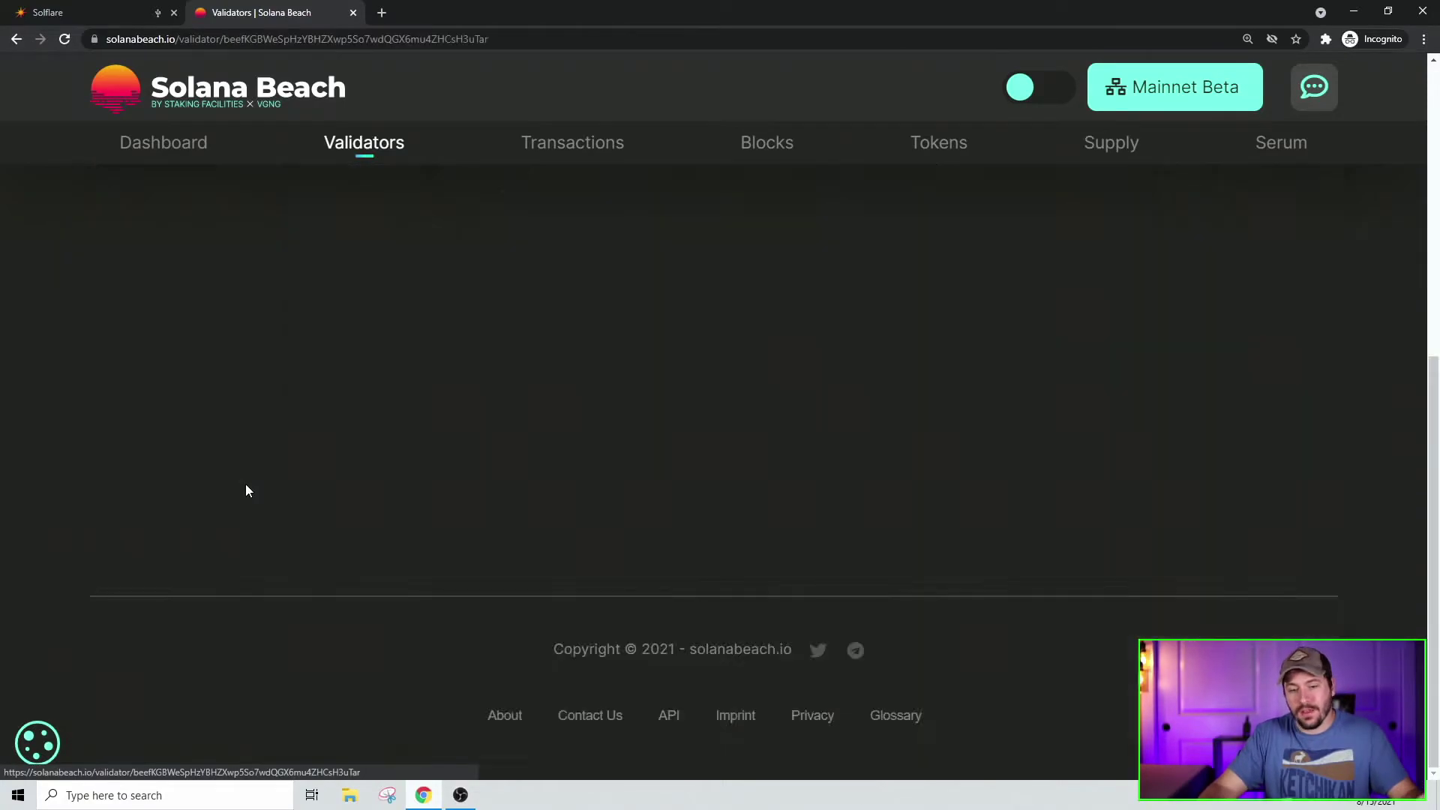
scroll(363, 285, "down", 2)
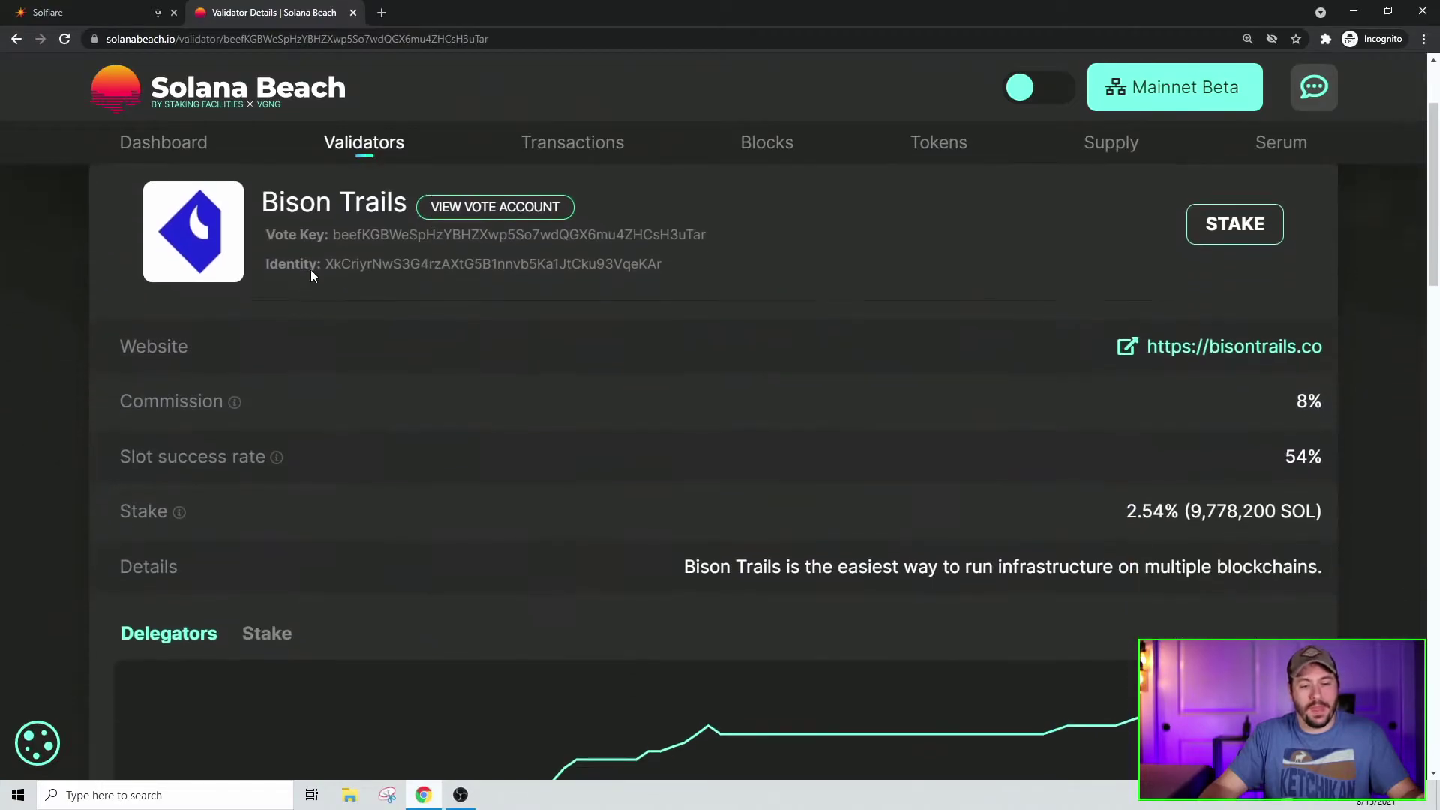
left_click_drag(158, 342, 1324, 342)
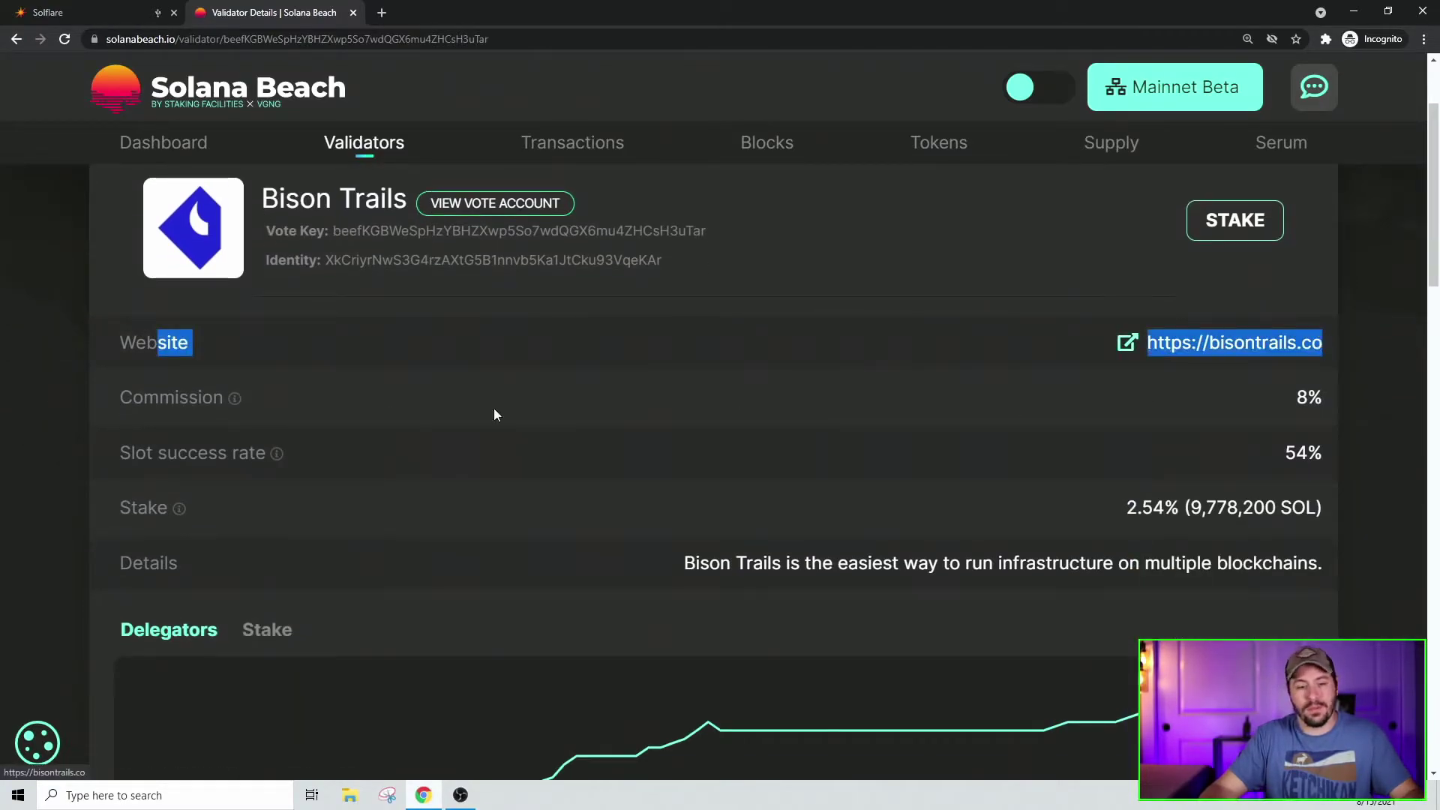
left_click_drag(144, 397, 477, 388)
mouse_move(1271, 394)
left_mouse_down()
mouse_move(1326, 389)
mouse_move(1275, 394)
left_mouse_up()
left_click_drag(124, 452, 638, 468)
left_click(1323, 454)
left_click_drag(1322, 455, 1287, 452)
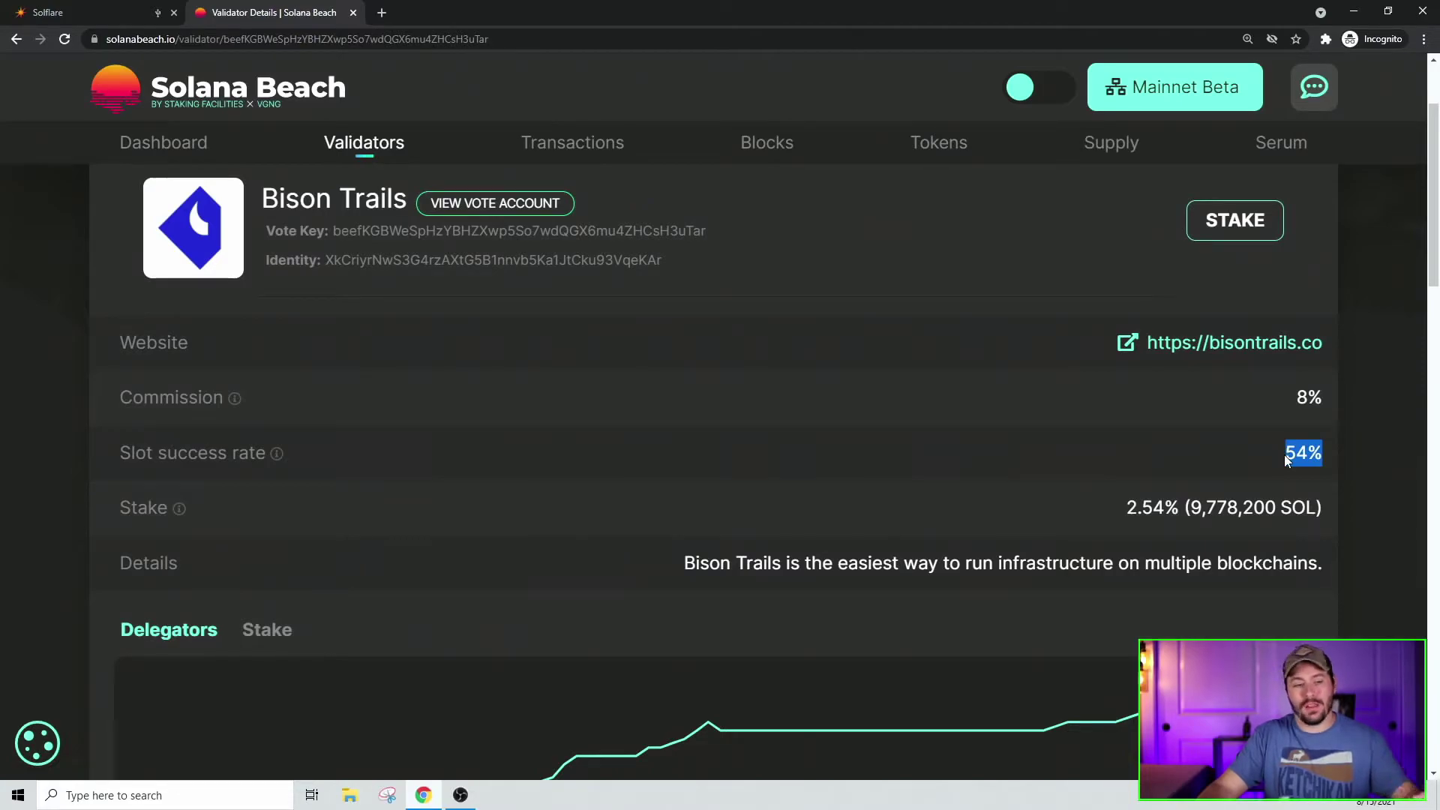
left_click_drag(130, 501, 1319, 507)
left_click(1319, 507)
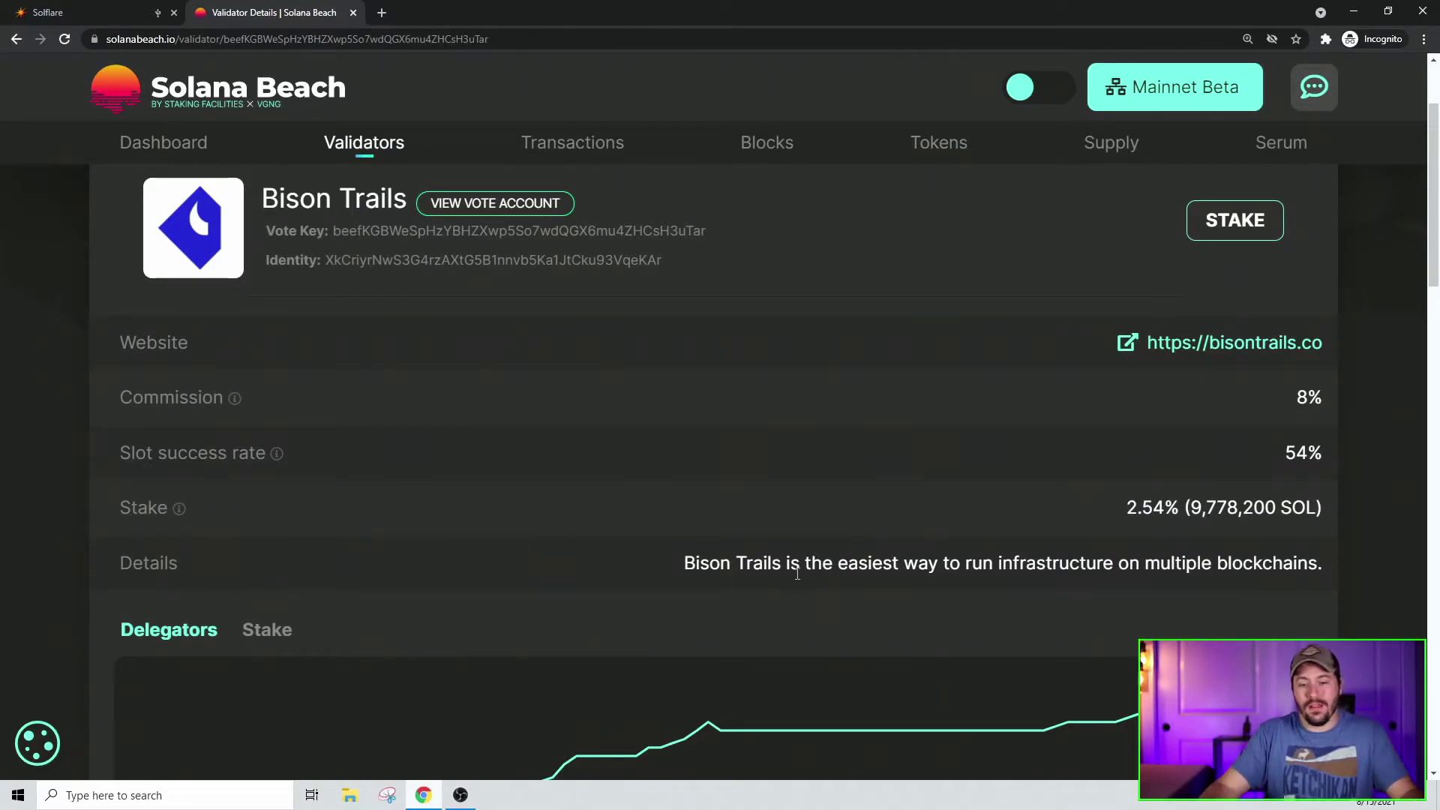
- Examine the Bison Trails delegators chart and delegator list, and highlight the validator's name on its details page
scroll(873, 524, "down", 5)
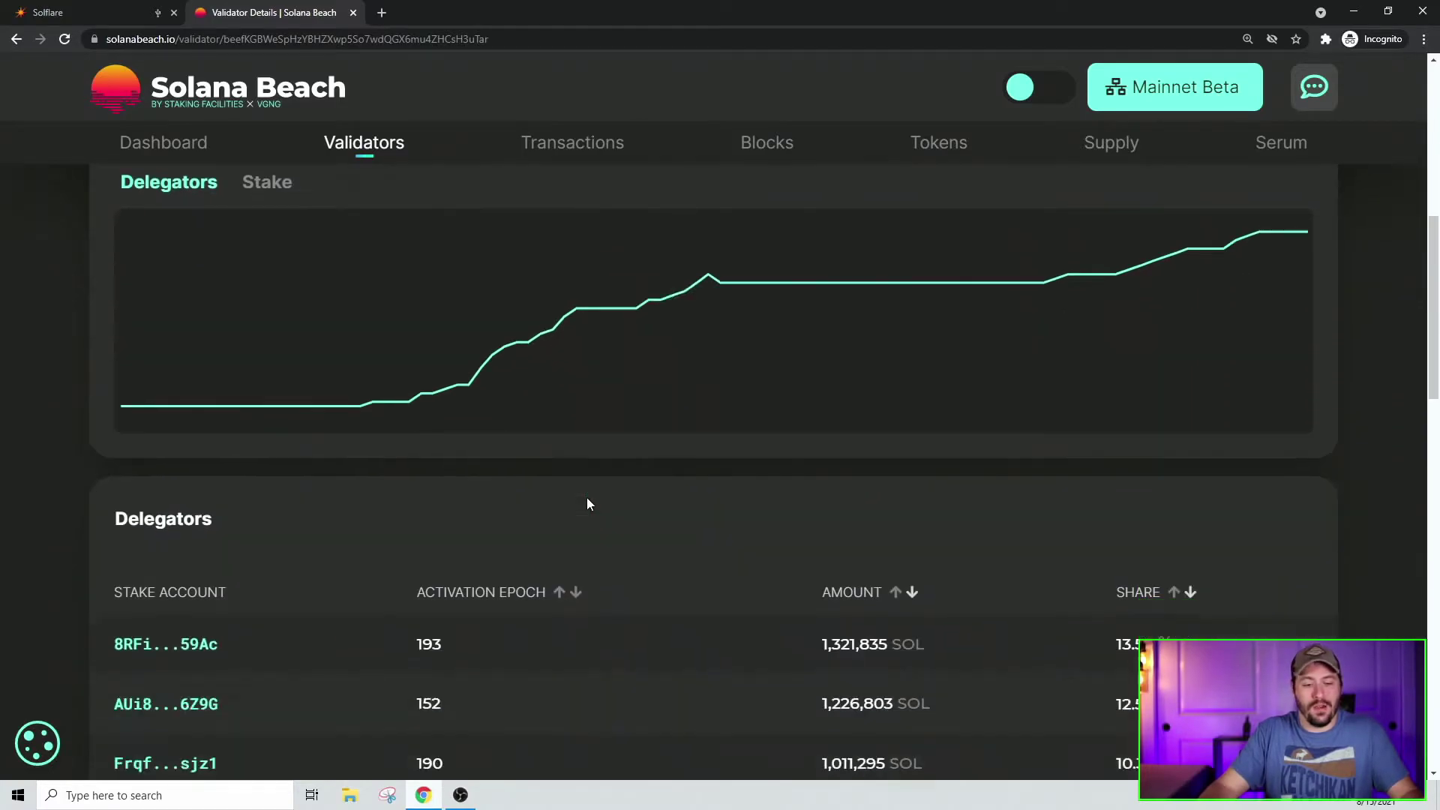
scroll(587, 497, "down", 5)
scroll(1131, 420, "up", 10)
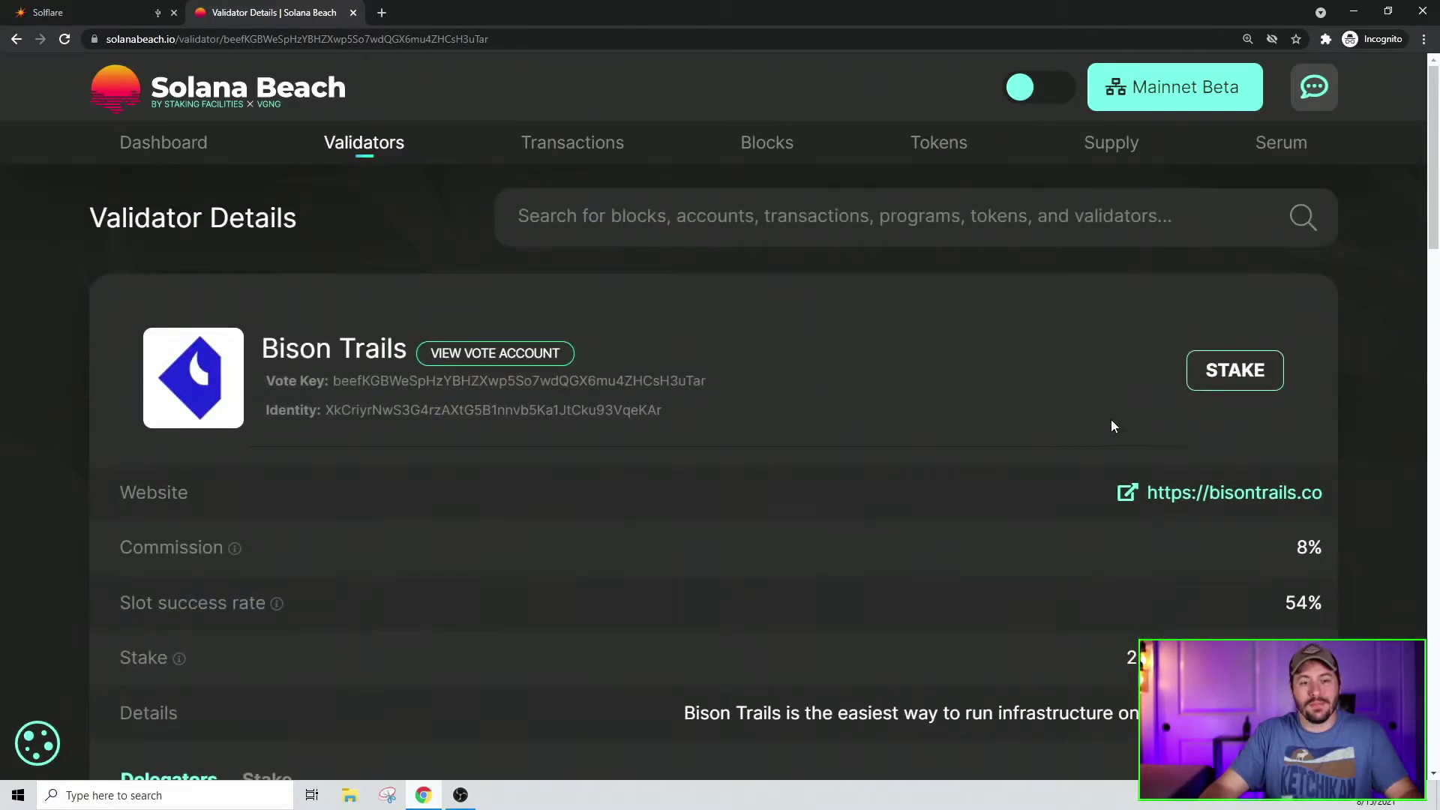
triple_click(334, 349)
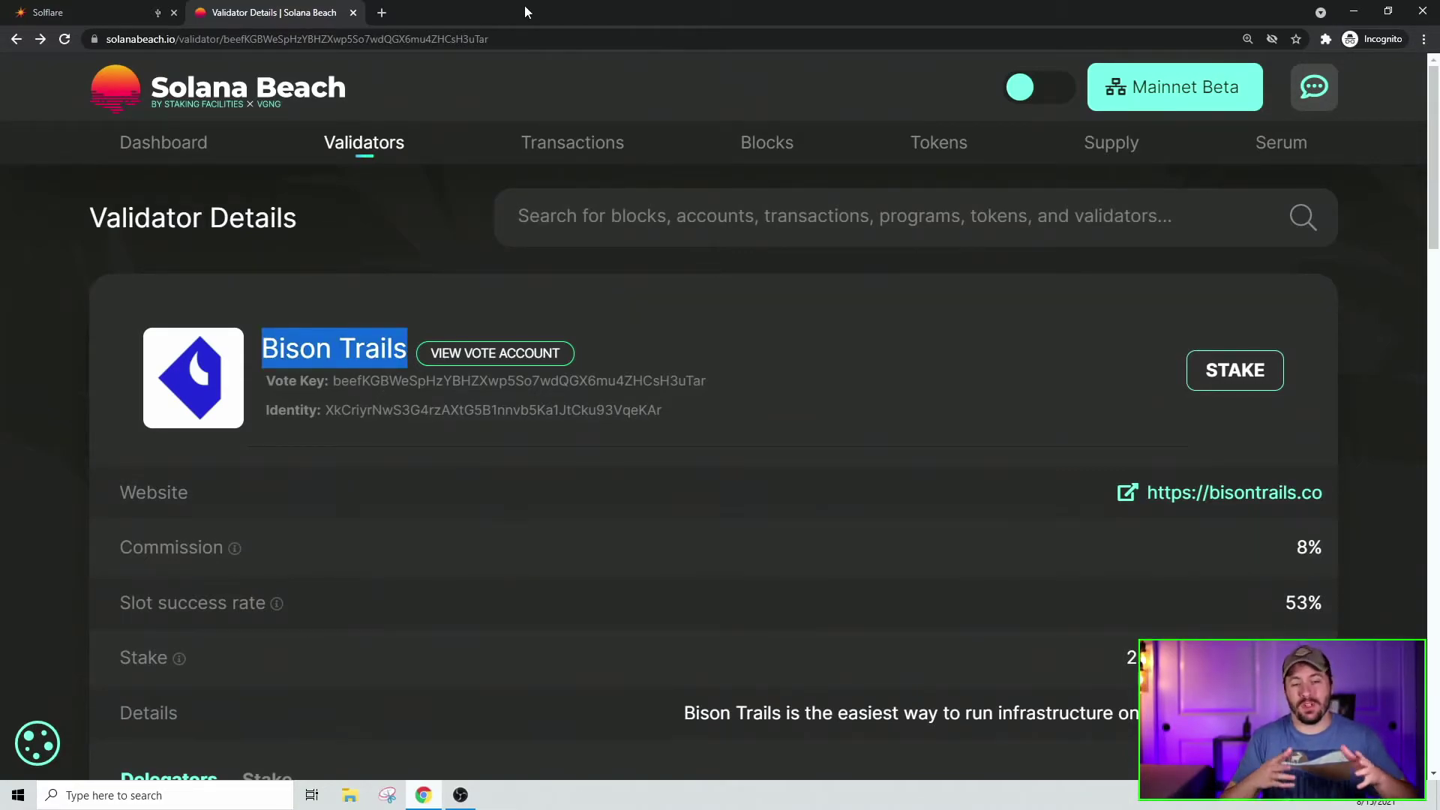
- Switch to Solflare, choose Bison Trails as the validator, submit the 0.04 SOL stake and close the staking dialog
left_click(95, 17)
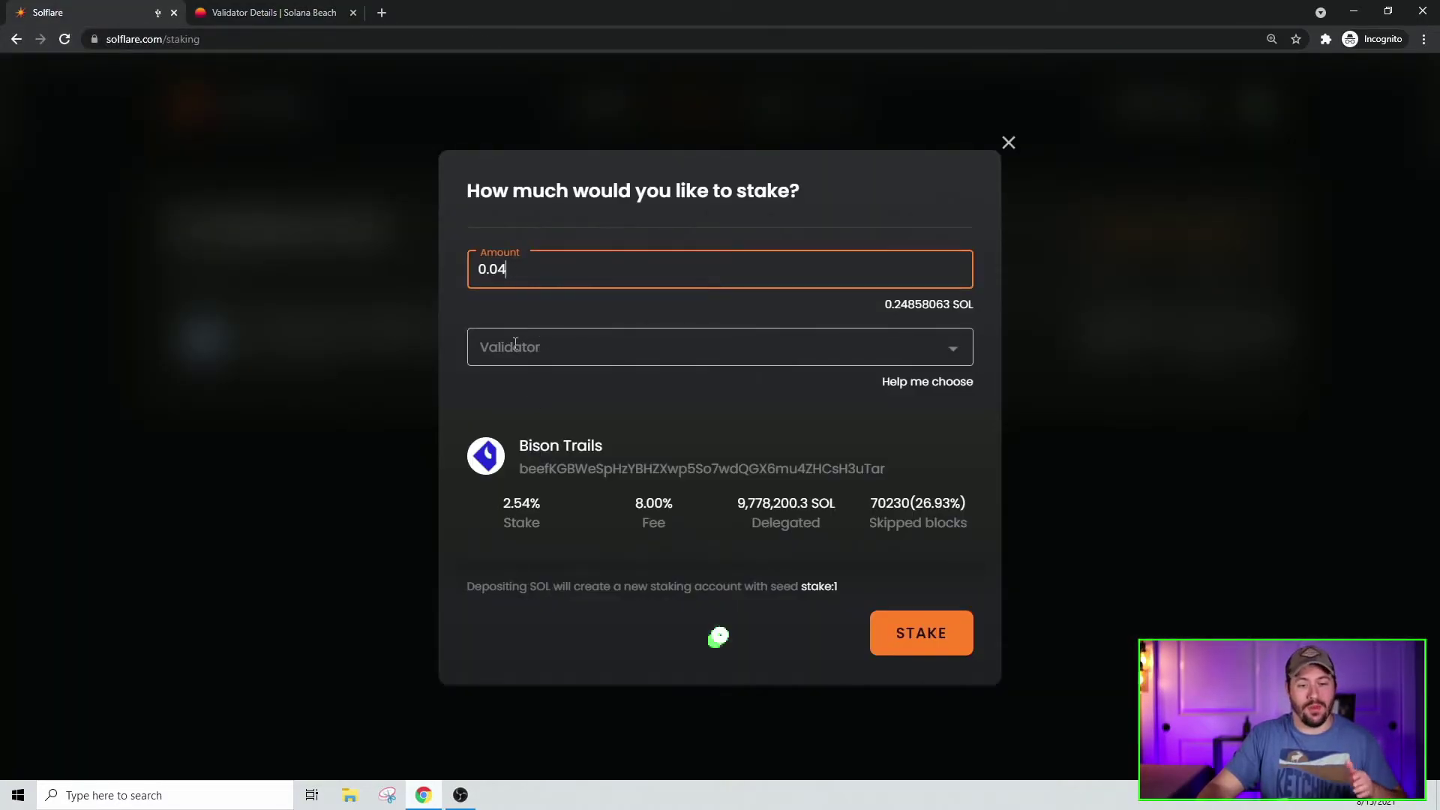
left_click(497, 357)
type("bison")
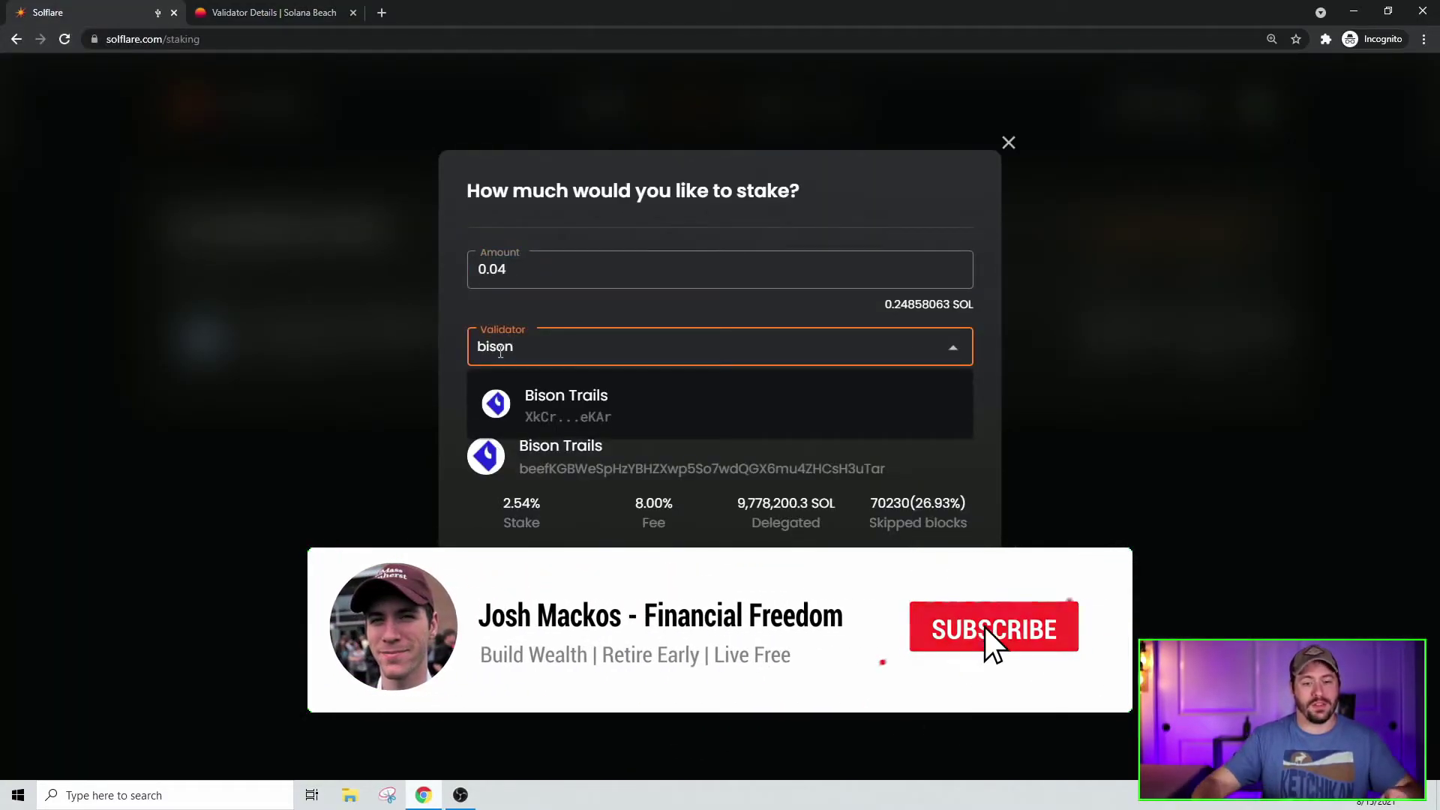
left_click(562, 408)
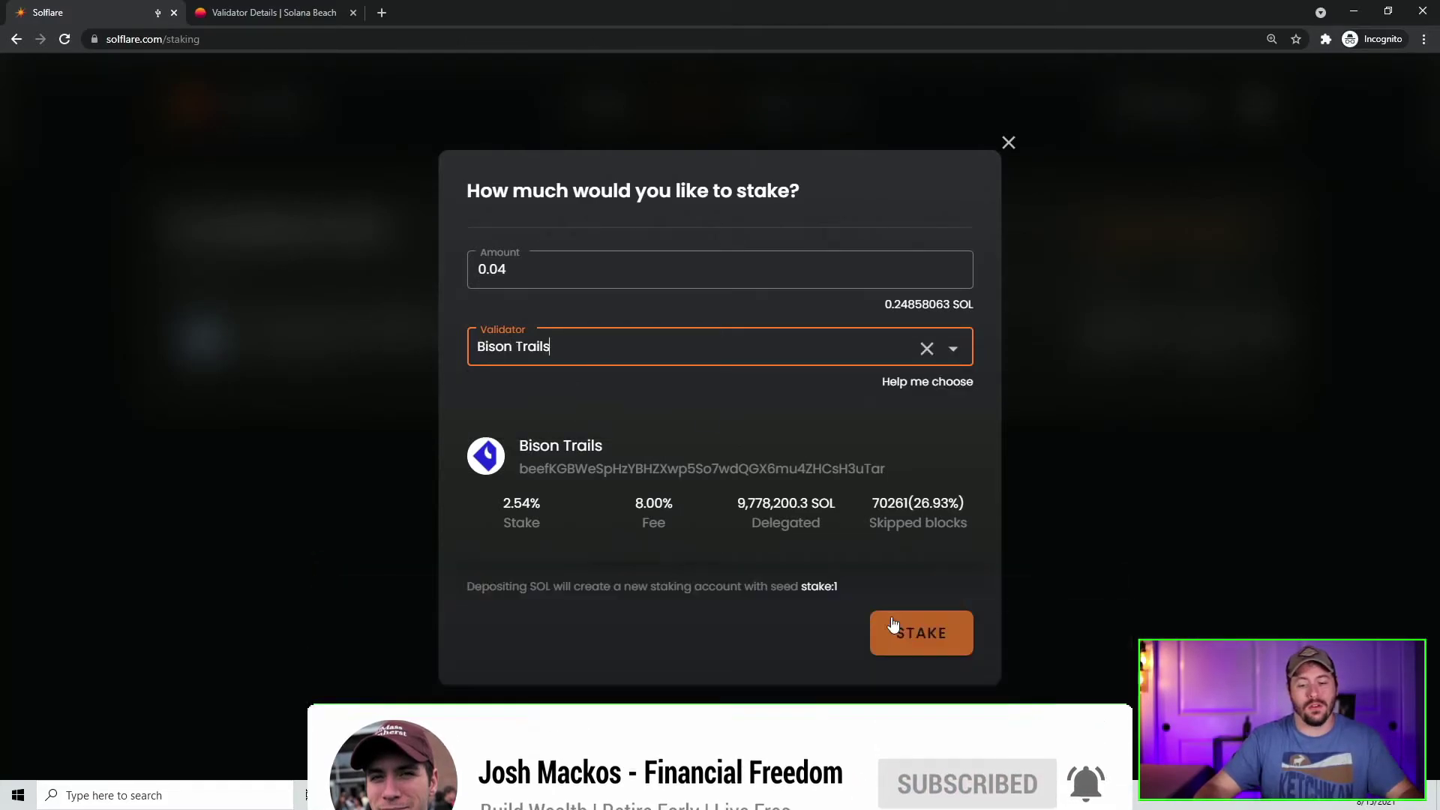
left_click(899, 626)
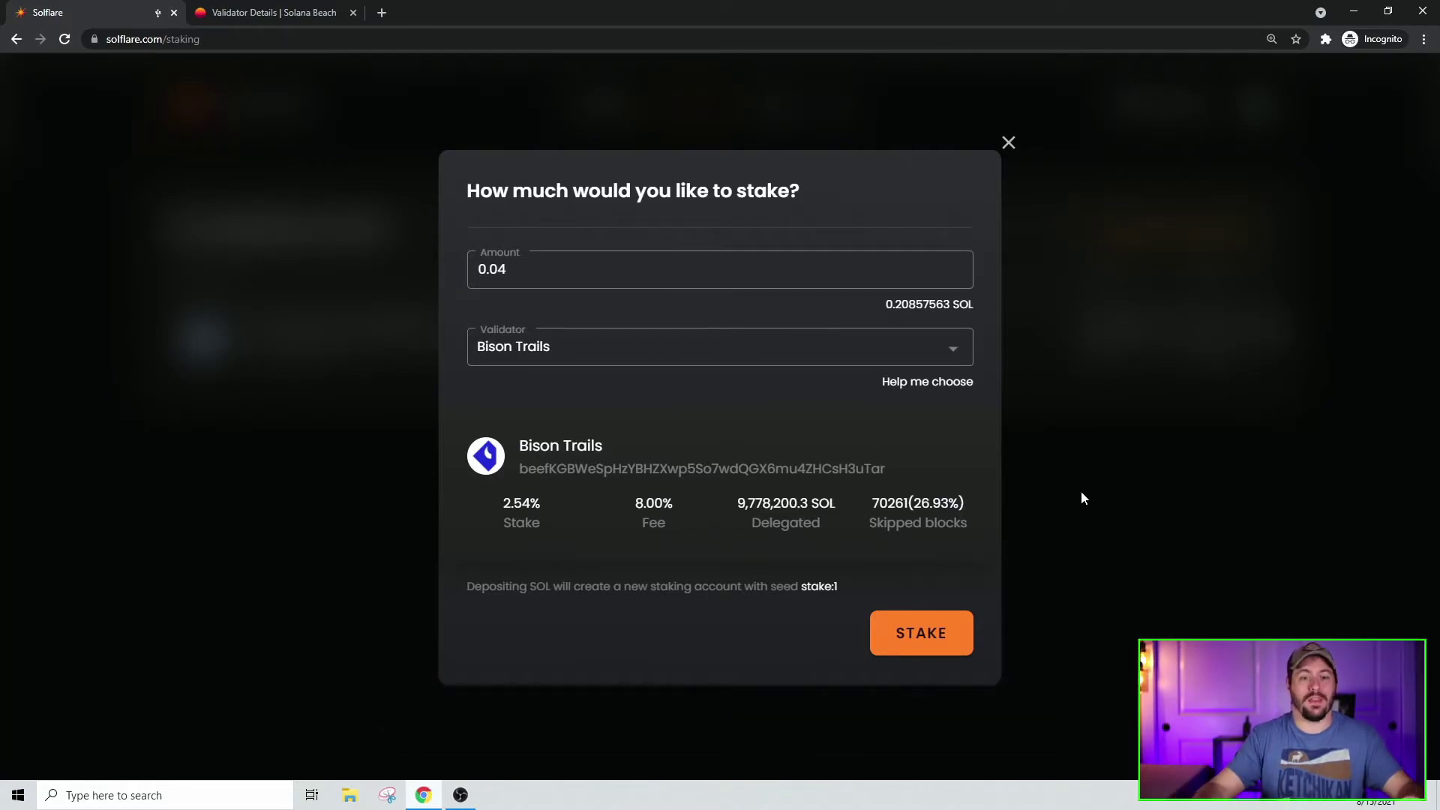
left_click(1009, 142)
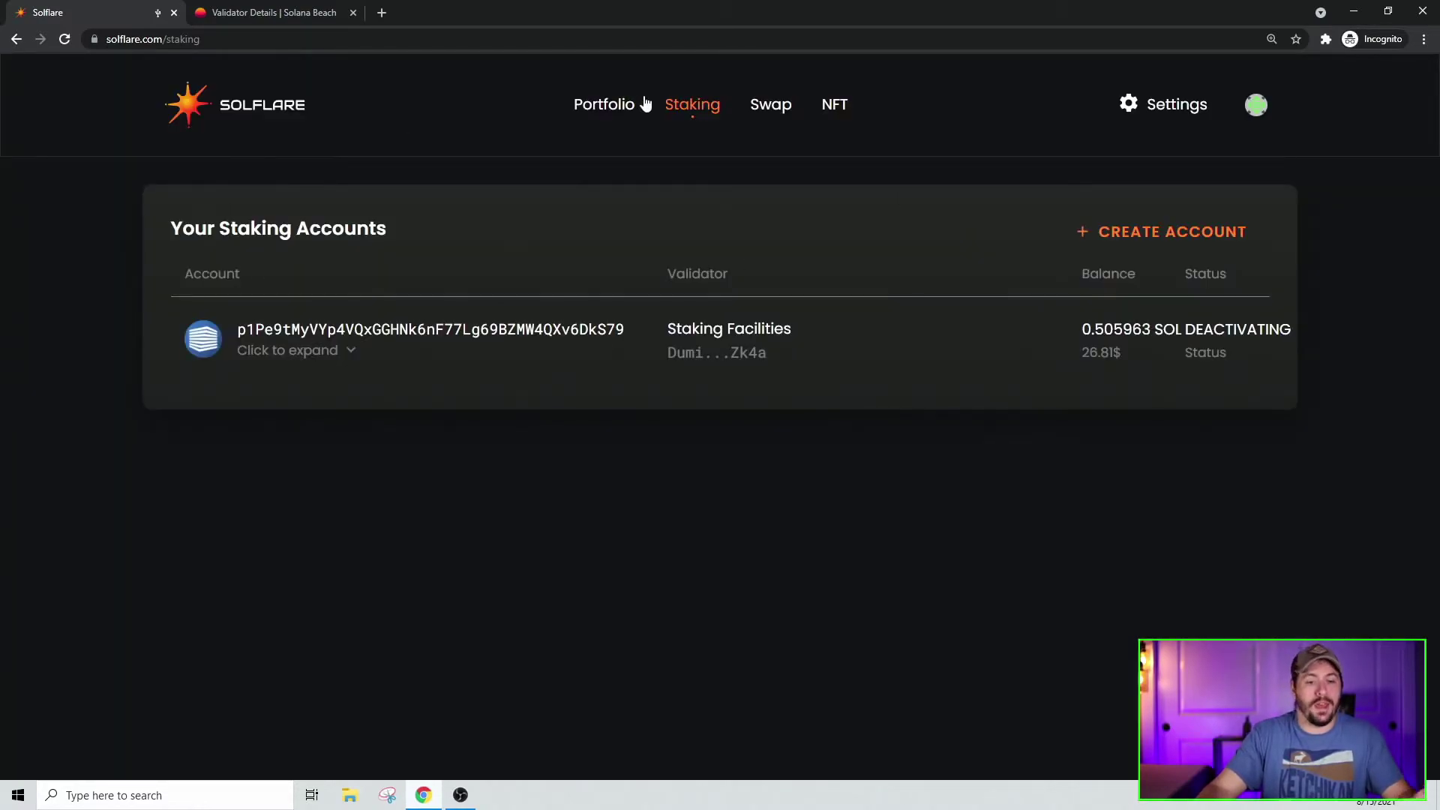
- Reload the staking accounts list by way of the portfolio and look at the Bison Trails account's status and stake details
left_click(605, 107)
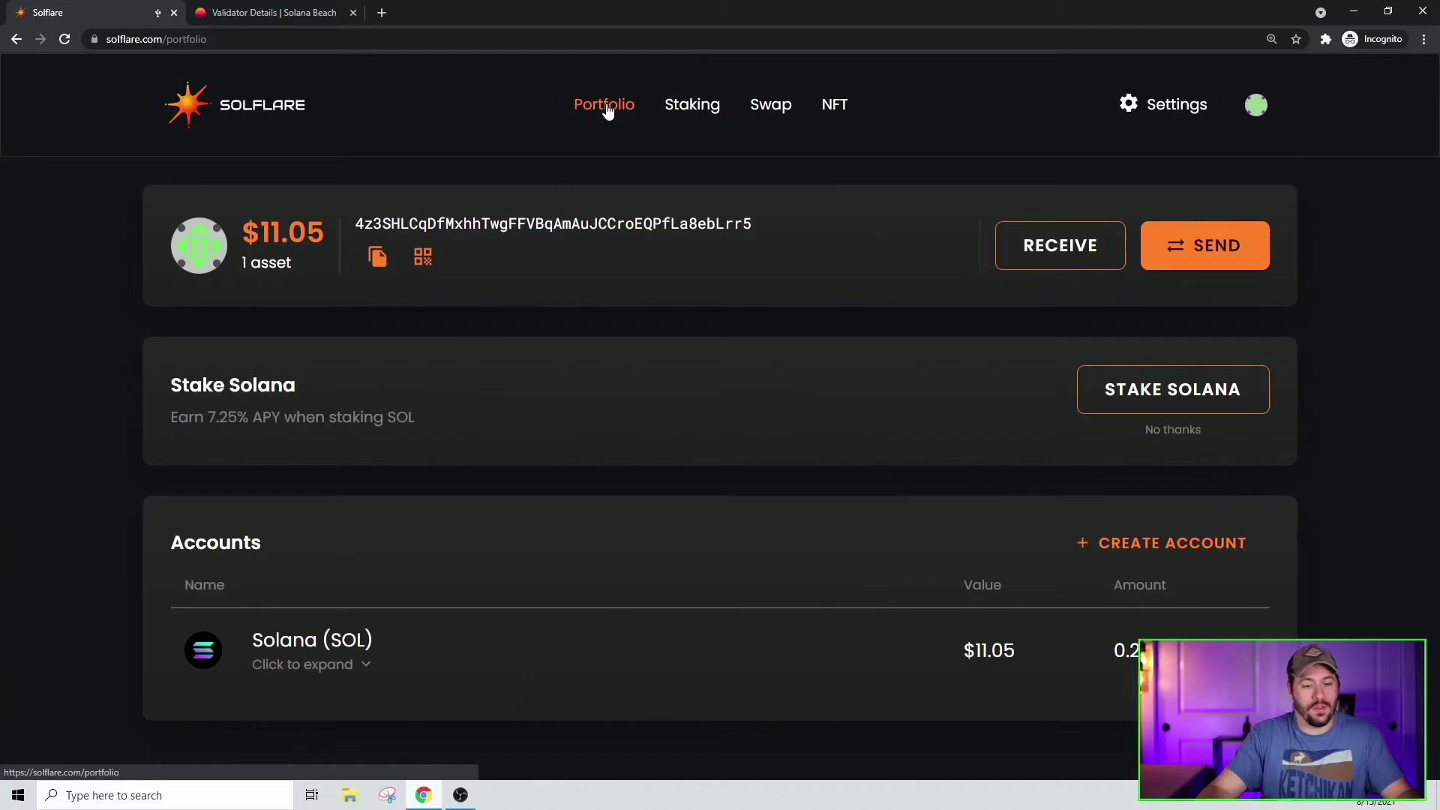
left_click(711, 113)
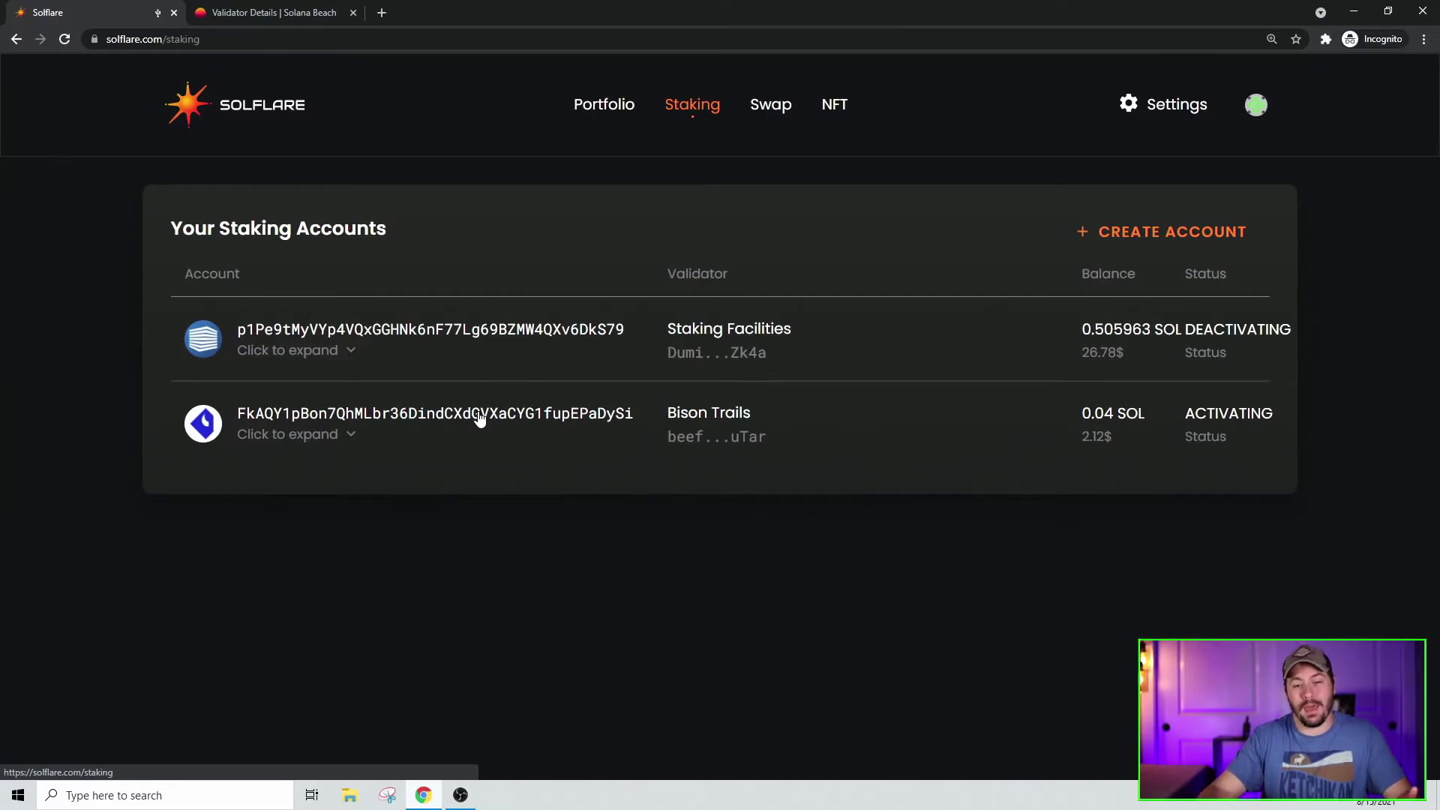
left_click_drag(1276, 414, 1181, 445)
left_click(1325, 474)
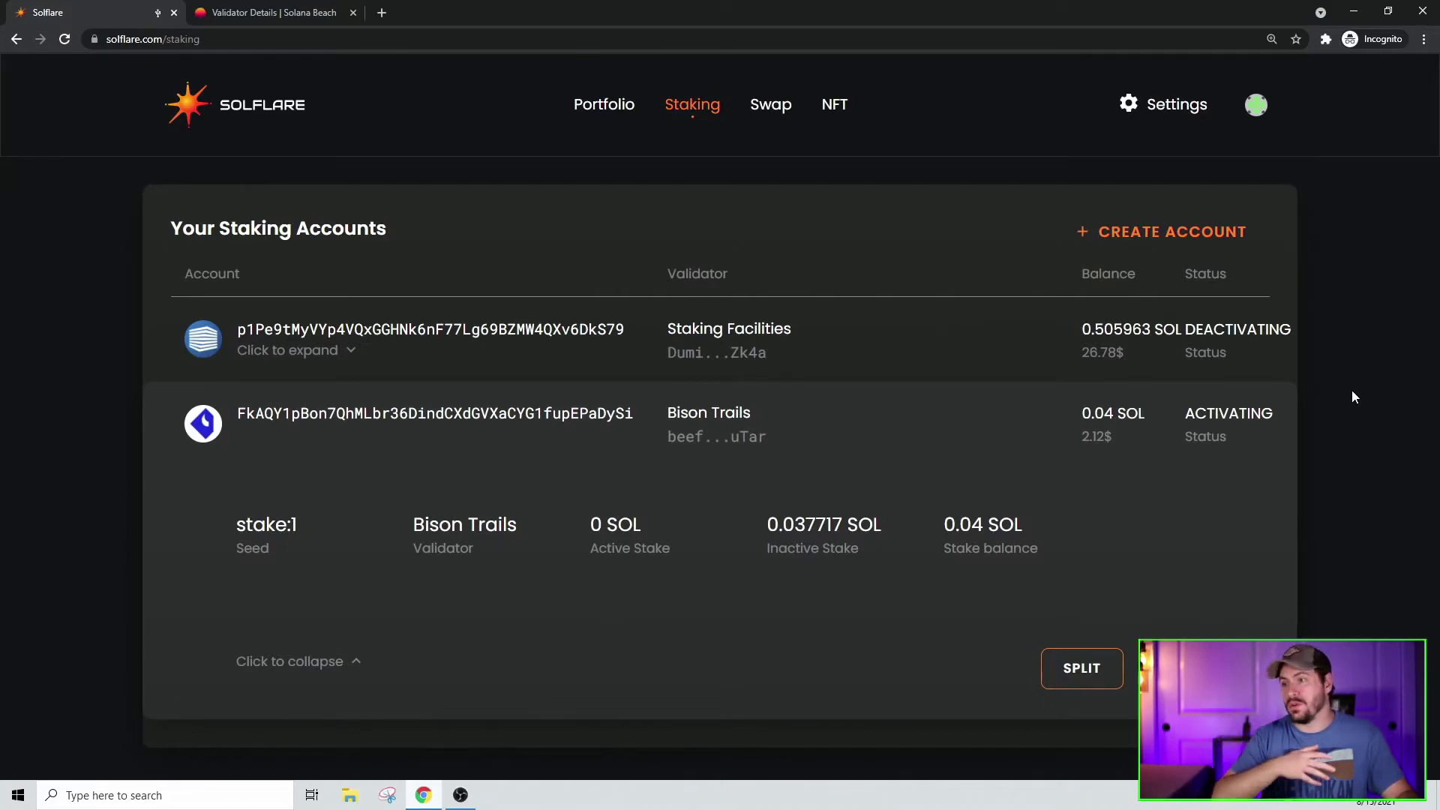
- Expand the Staking Facilities account, review its per-epoch earnings history and collapse it again
left_click(474, 339)
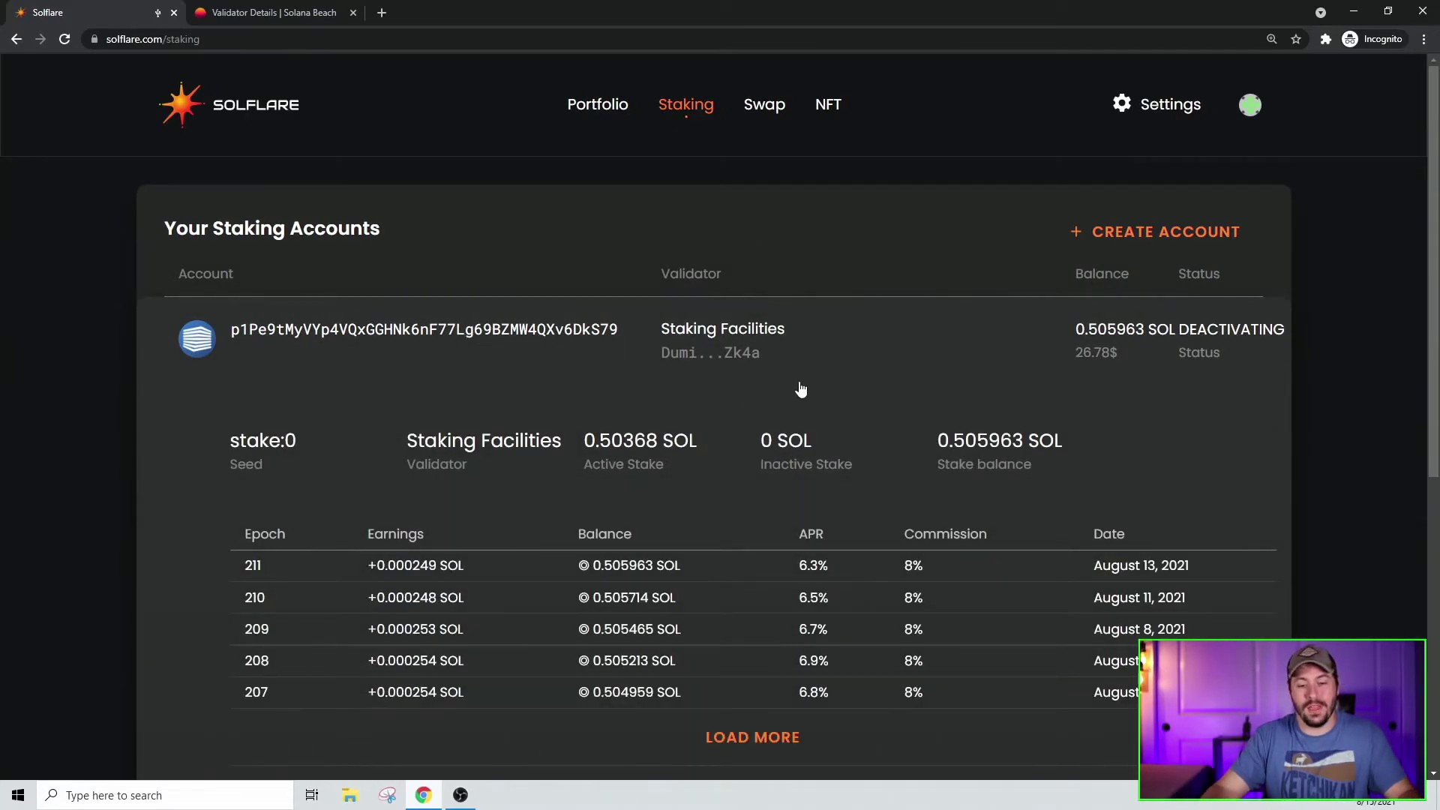
scroll(799, 387, "down", 1)
scroll(543, 520, "down", 1)
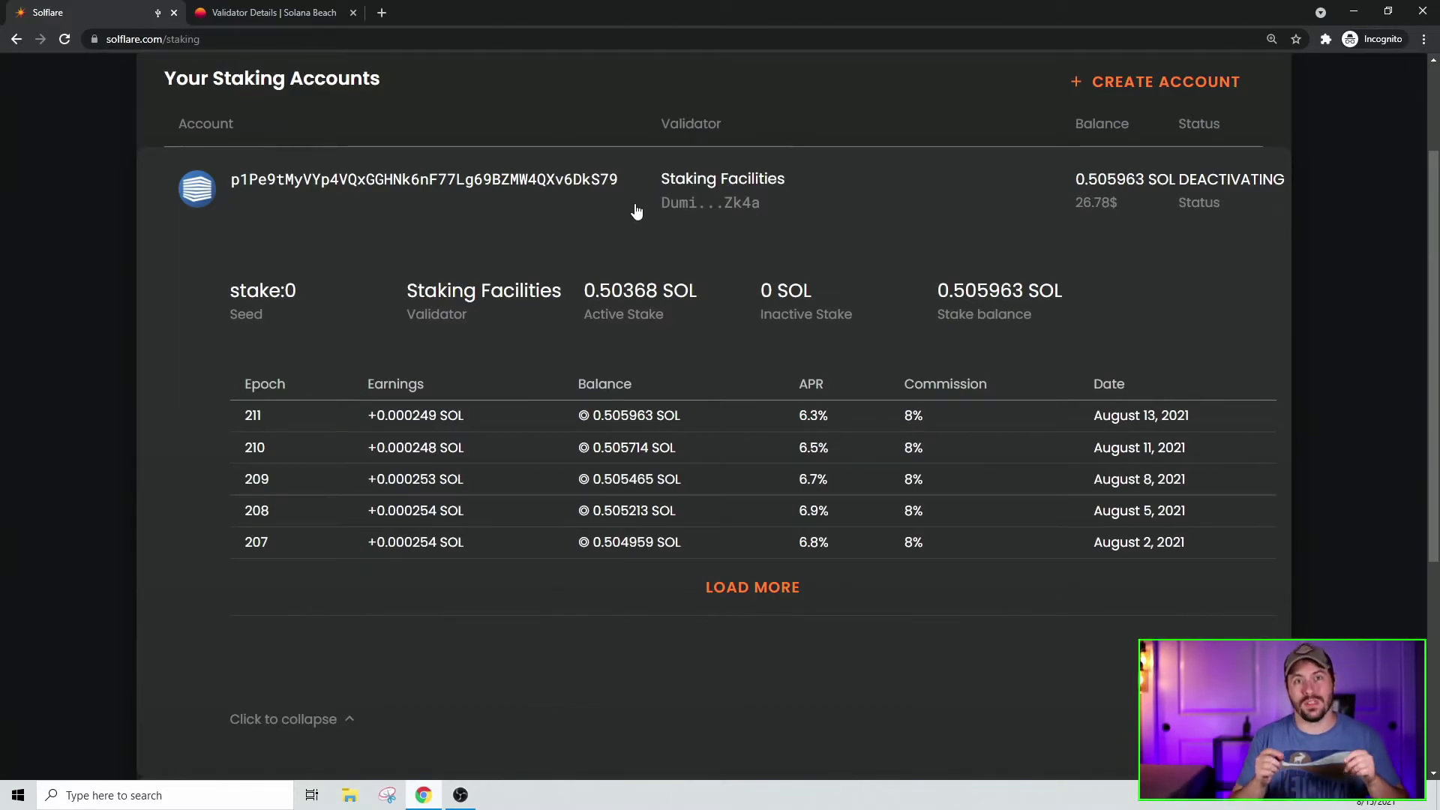
left_click(551, 189)
scroll(482, 293, "up", 2)
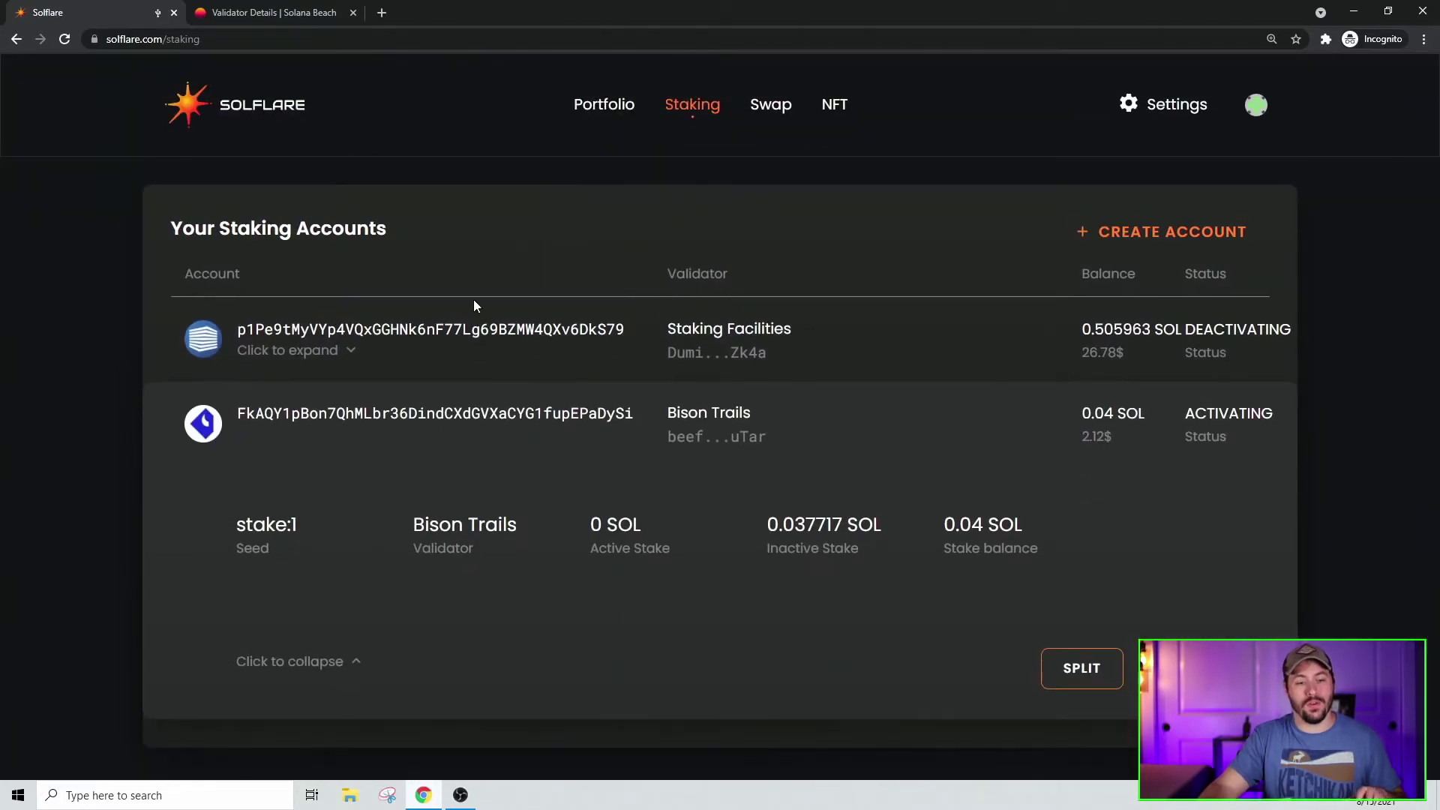
- Copy the address of the Staking Facilities staking account
right_click(480, 331)
left_click(169, 324)
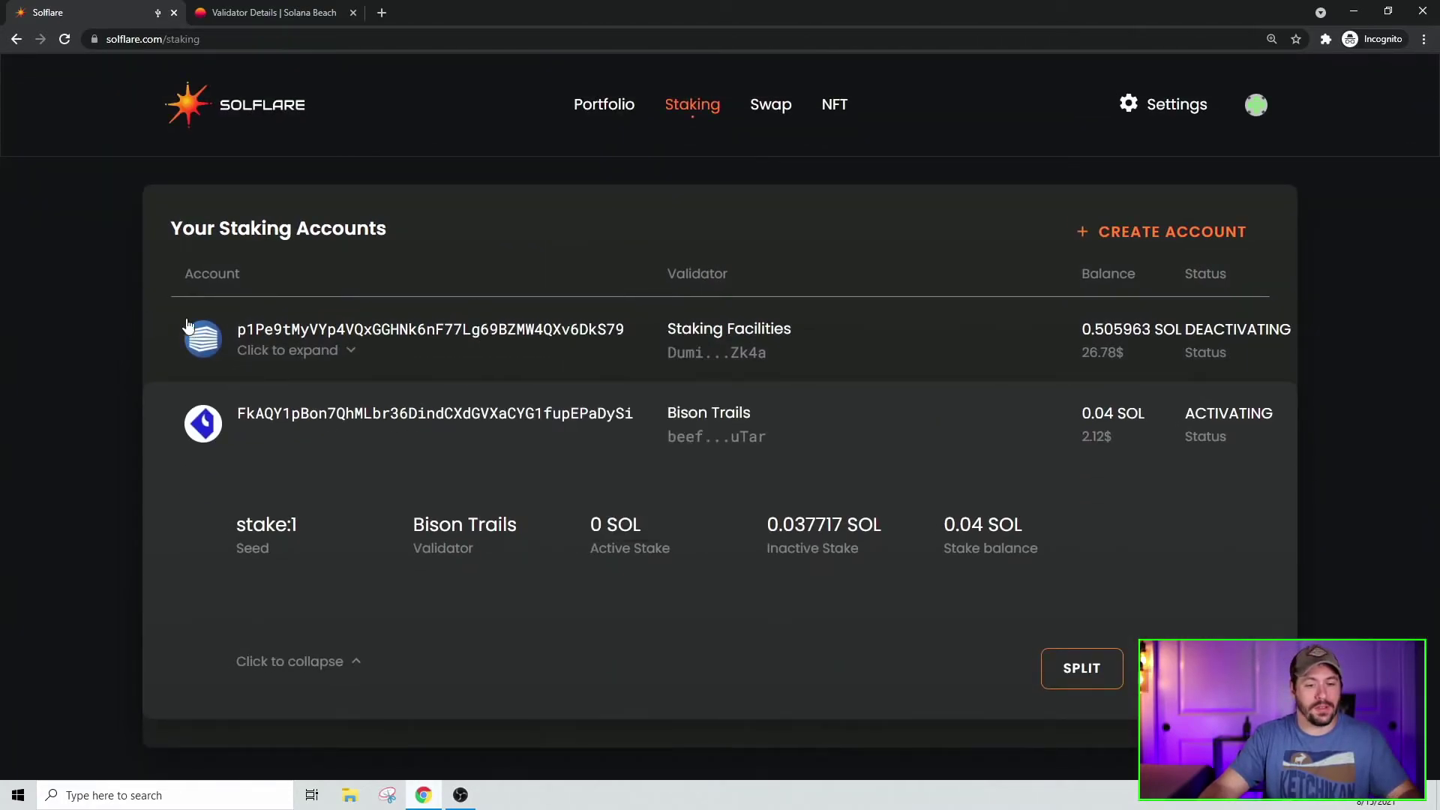
left_click_drag(237, 330, 625, 341)
key("ctrl+c")
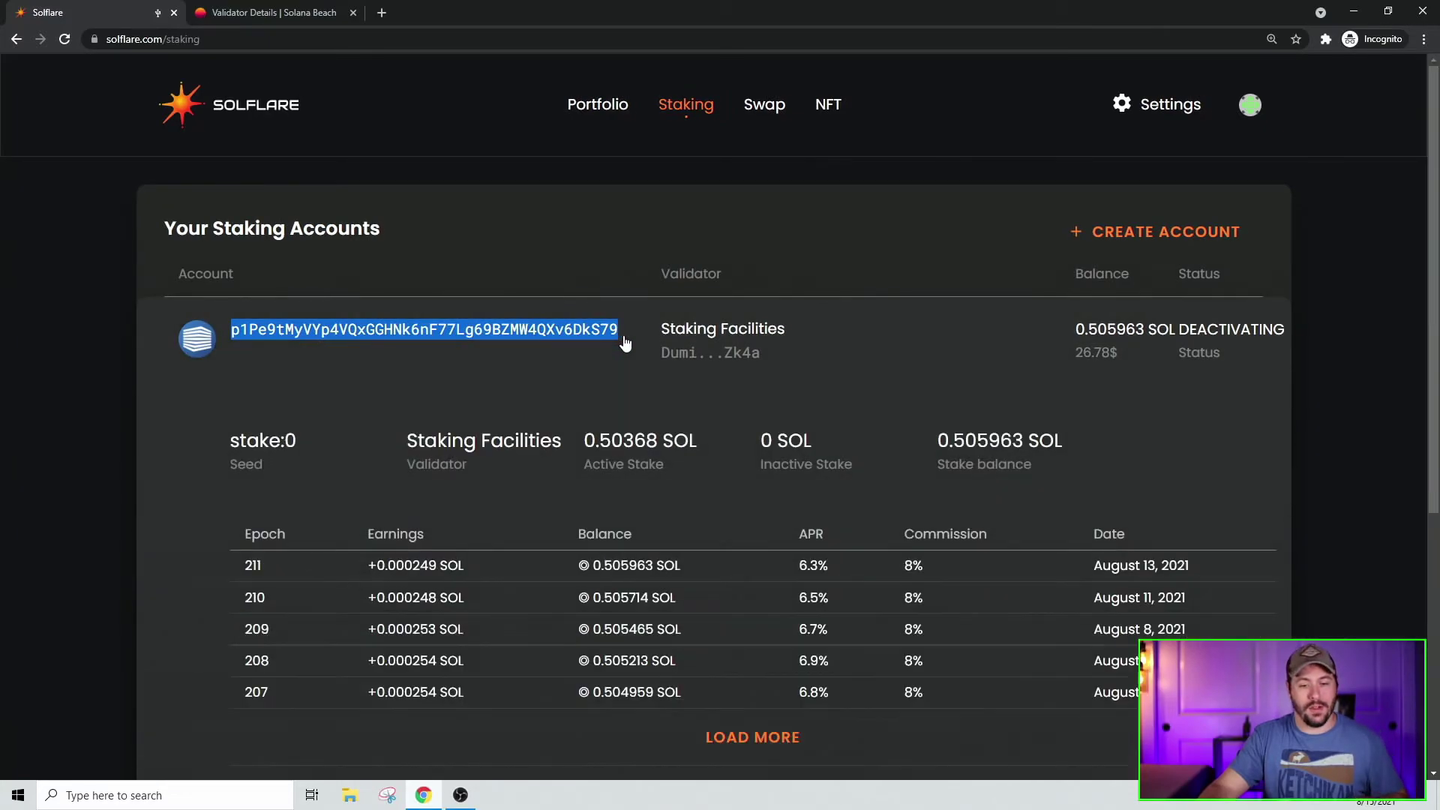
- Switch to Solana Beach and search from its dashboard for the copied staking account address
left_click(270, 16)
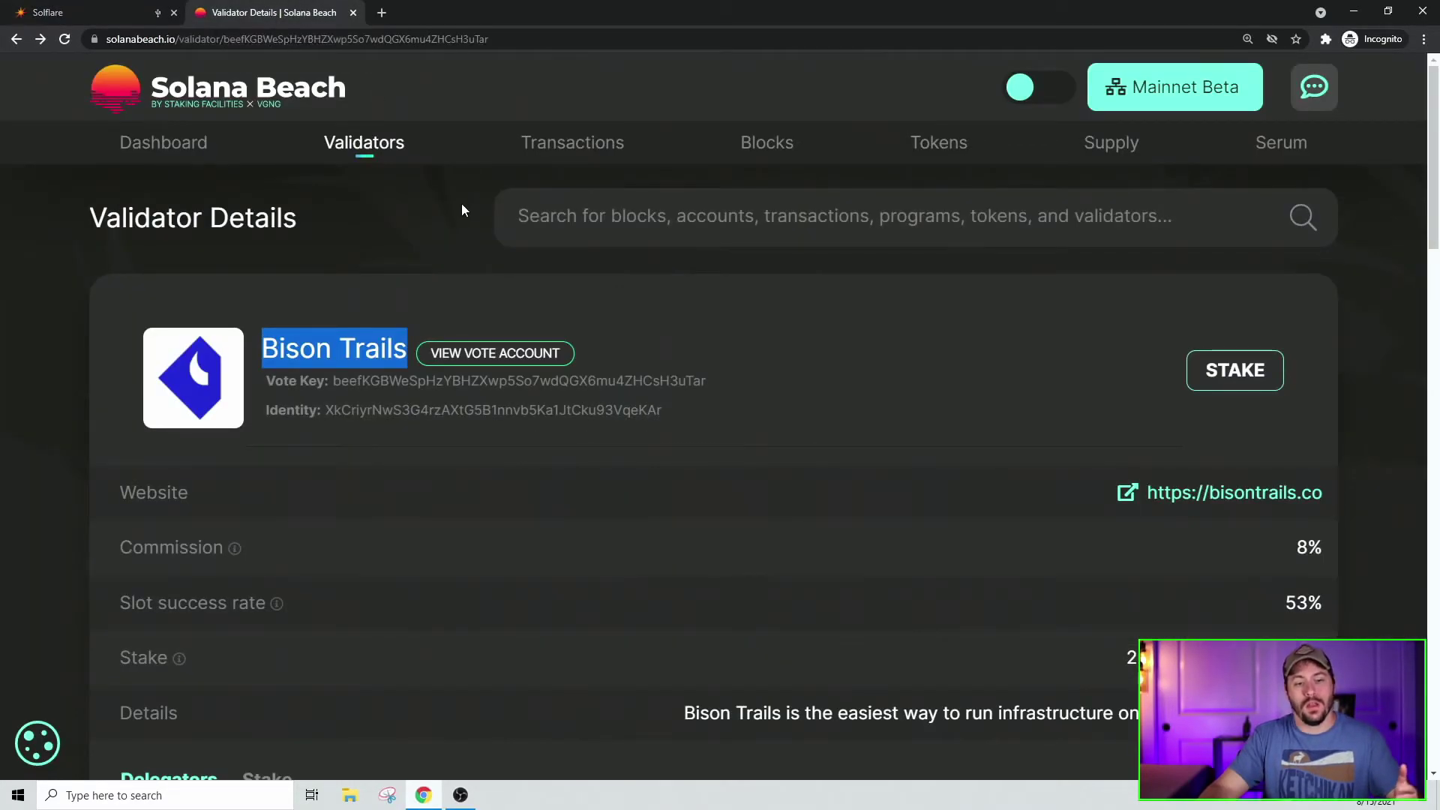
left_click(157, 144)
left_click(711, 217)
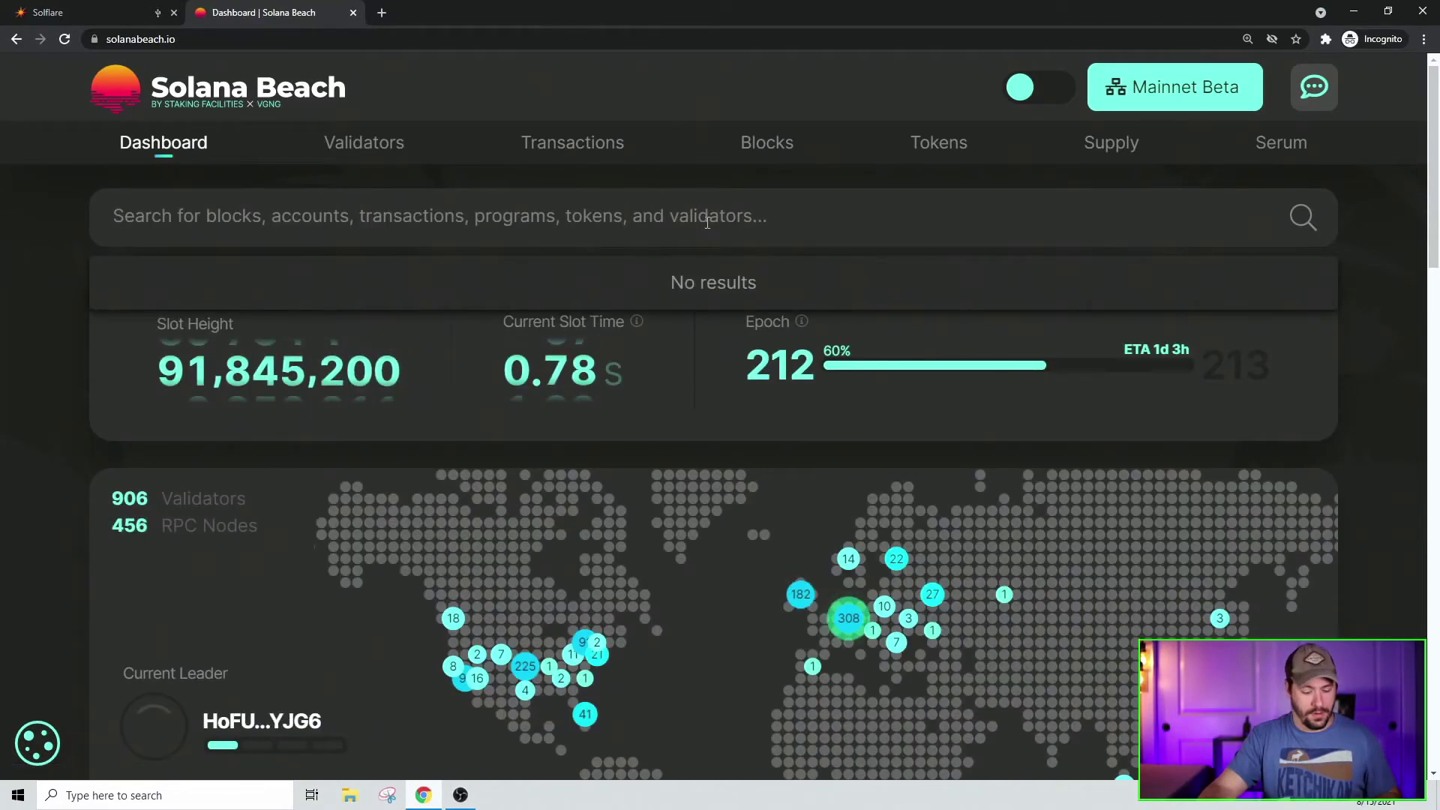
key("ctrl+v")
key("Return")
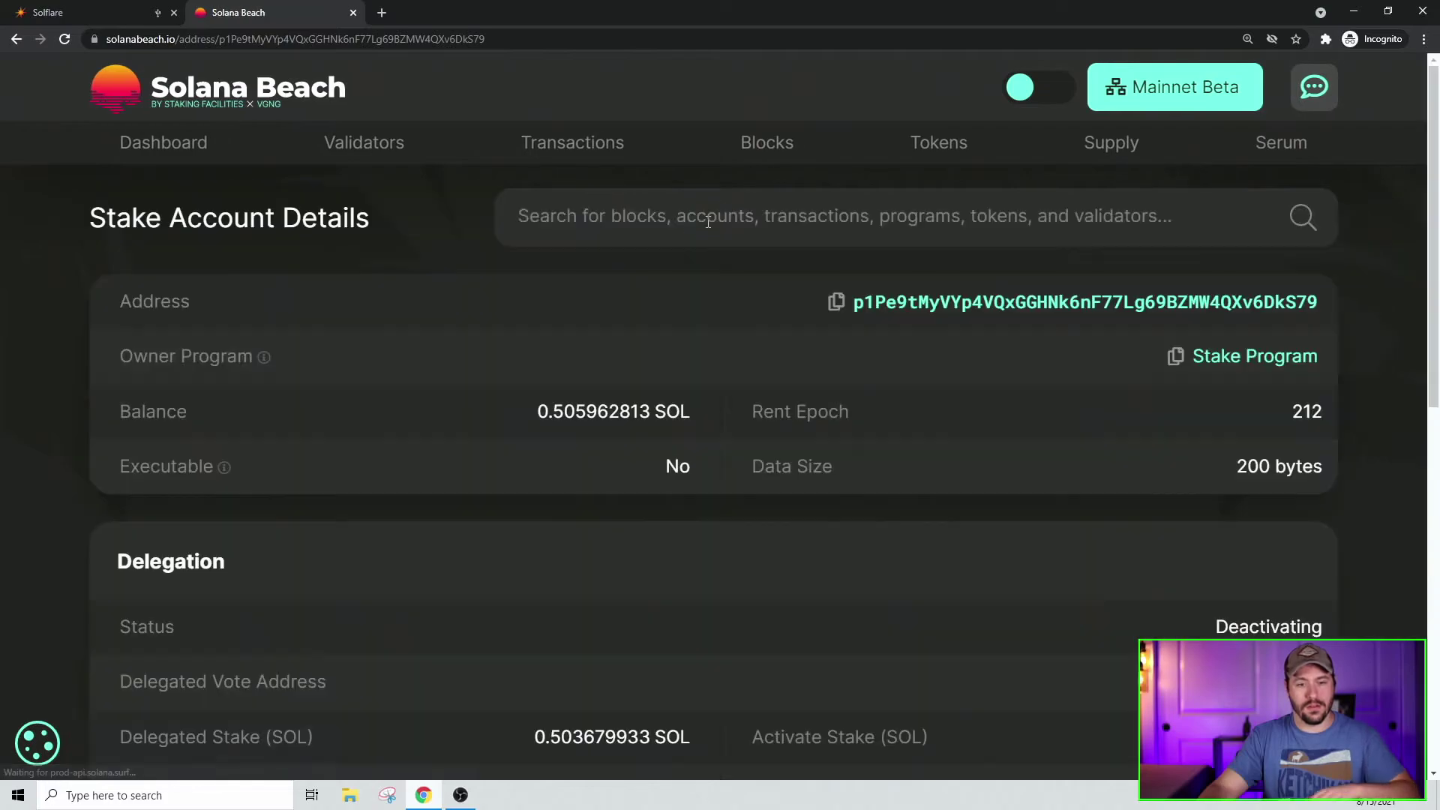
- Show the stake rewards history of the staking account and look over the amounts per epoch
scroll(574, 322, "down", 4)
scroll(570, 328, "down", 6)
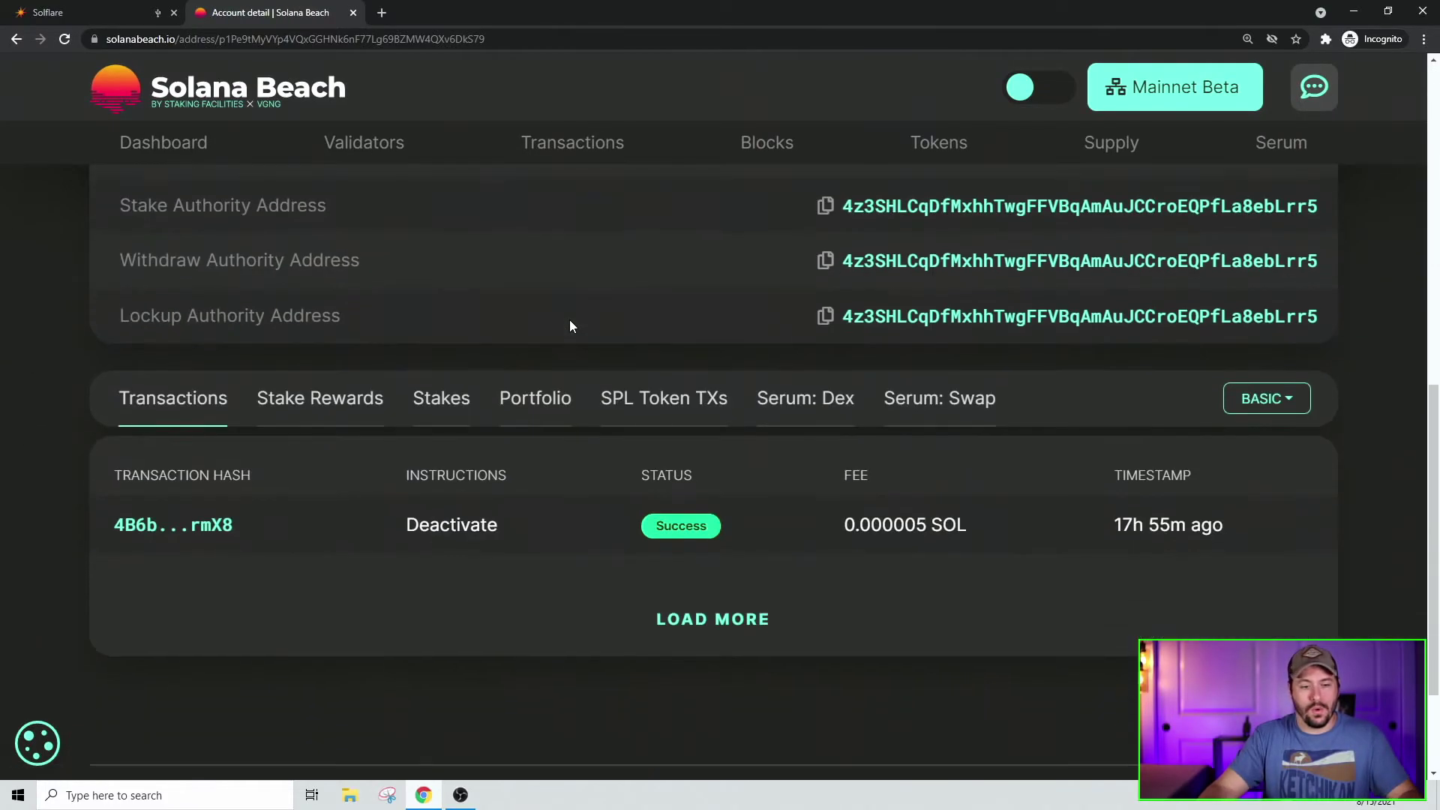
left_click(313, 402)
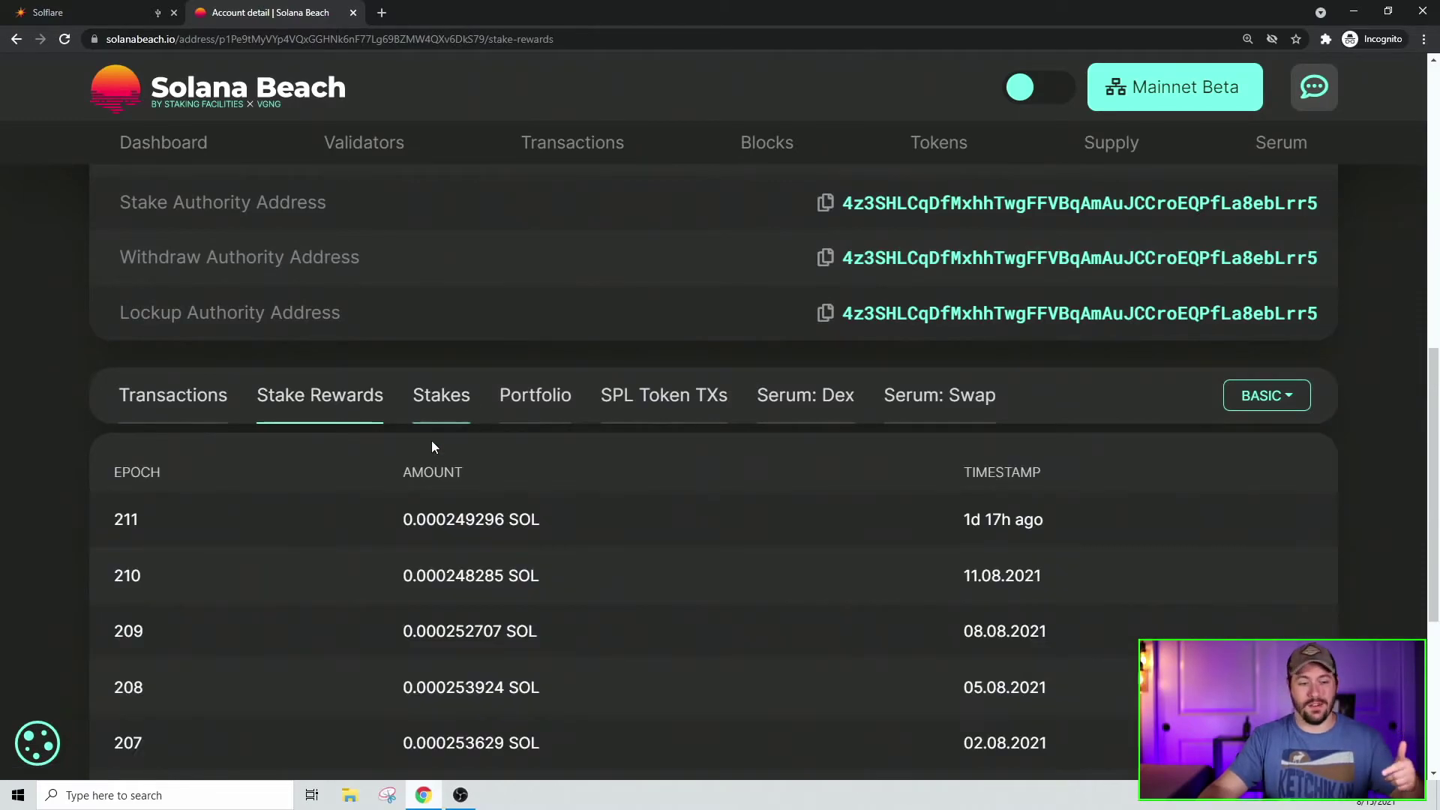
scroll(411, 458, "down", 1)
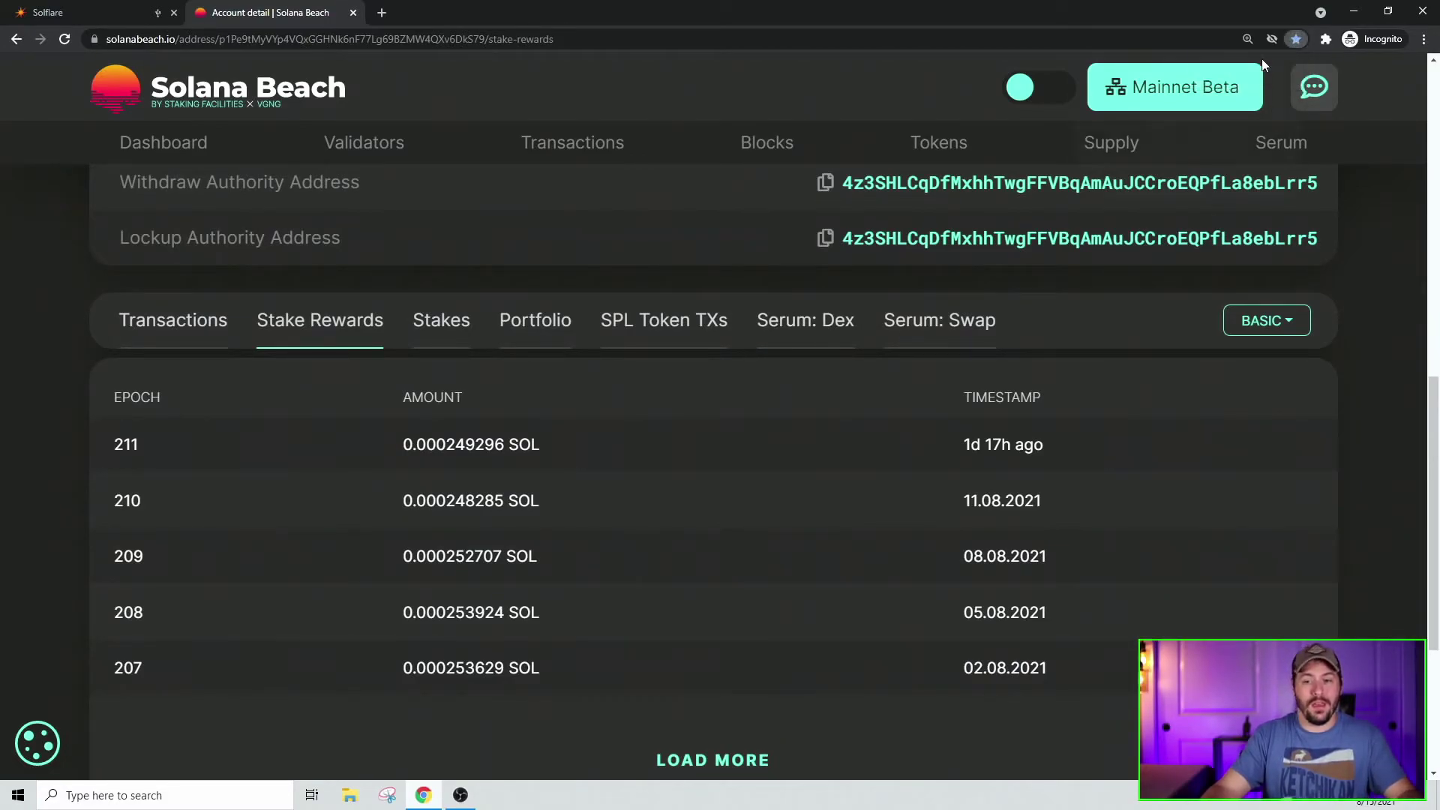
- Bookmark the account's stake rewards page and highlight the account part of its web address
left_click(1295, 40)
left_click(1197, 180)
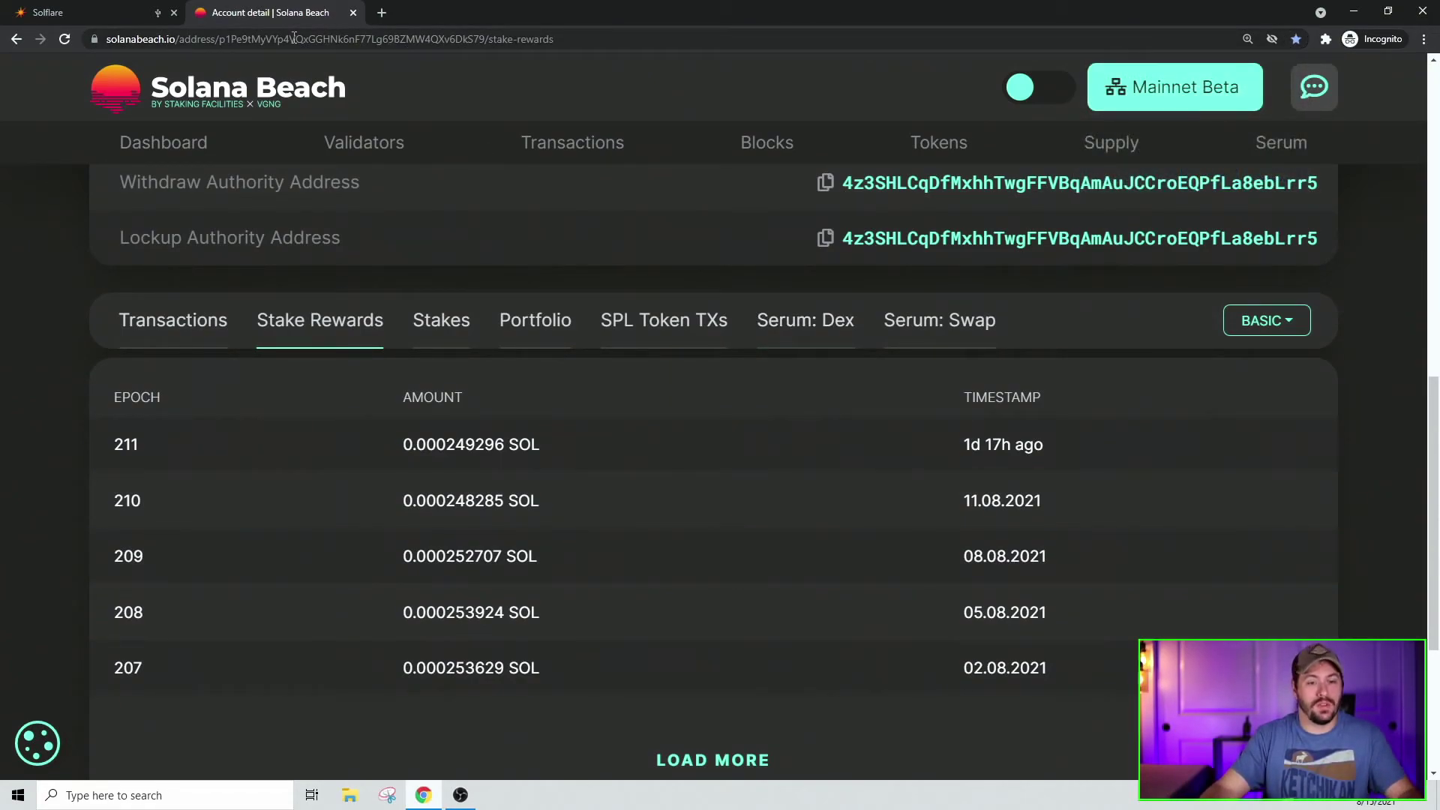
left_click_drag(562, 39, 250, 39)
left_click(610, 40)
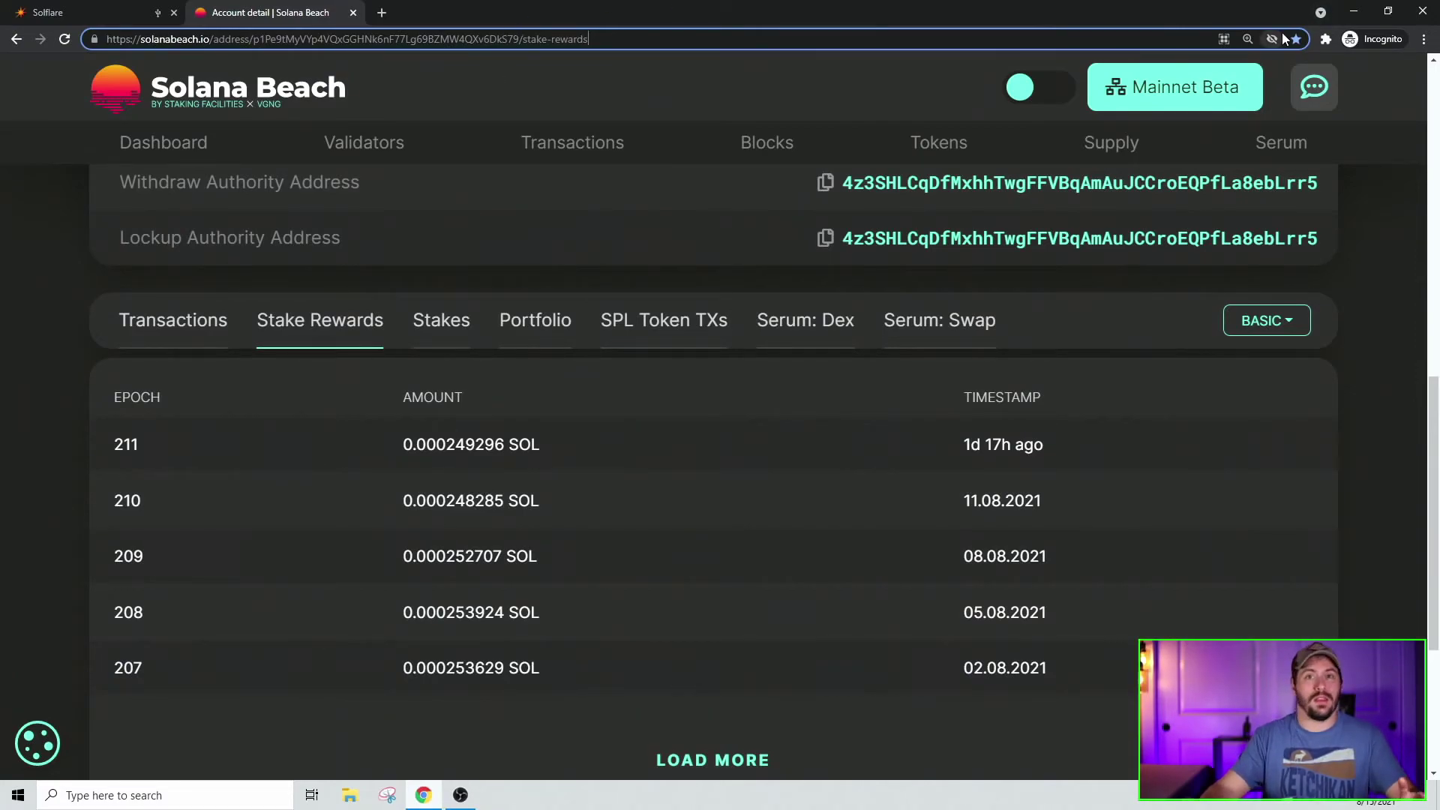
- Switch back to Solflare, clear the text selection and look over the expanded staking accounts
left_click(59, 14)
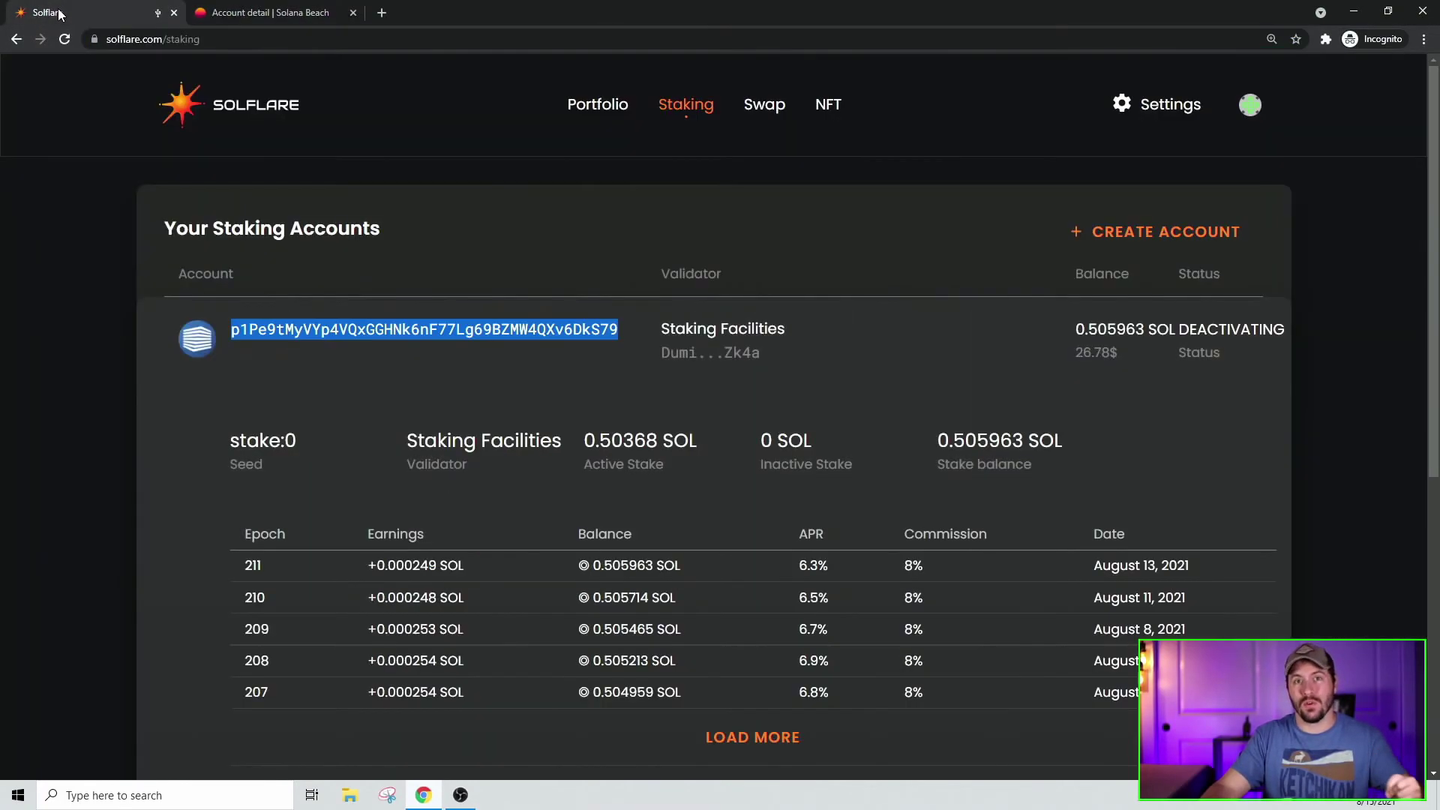
left_click(75, 426)
scroll(75, 431, "down", 3)
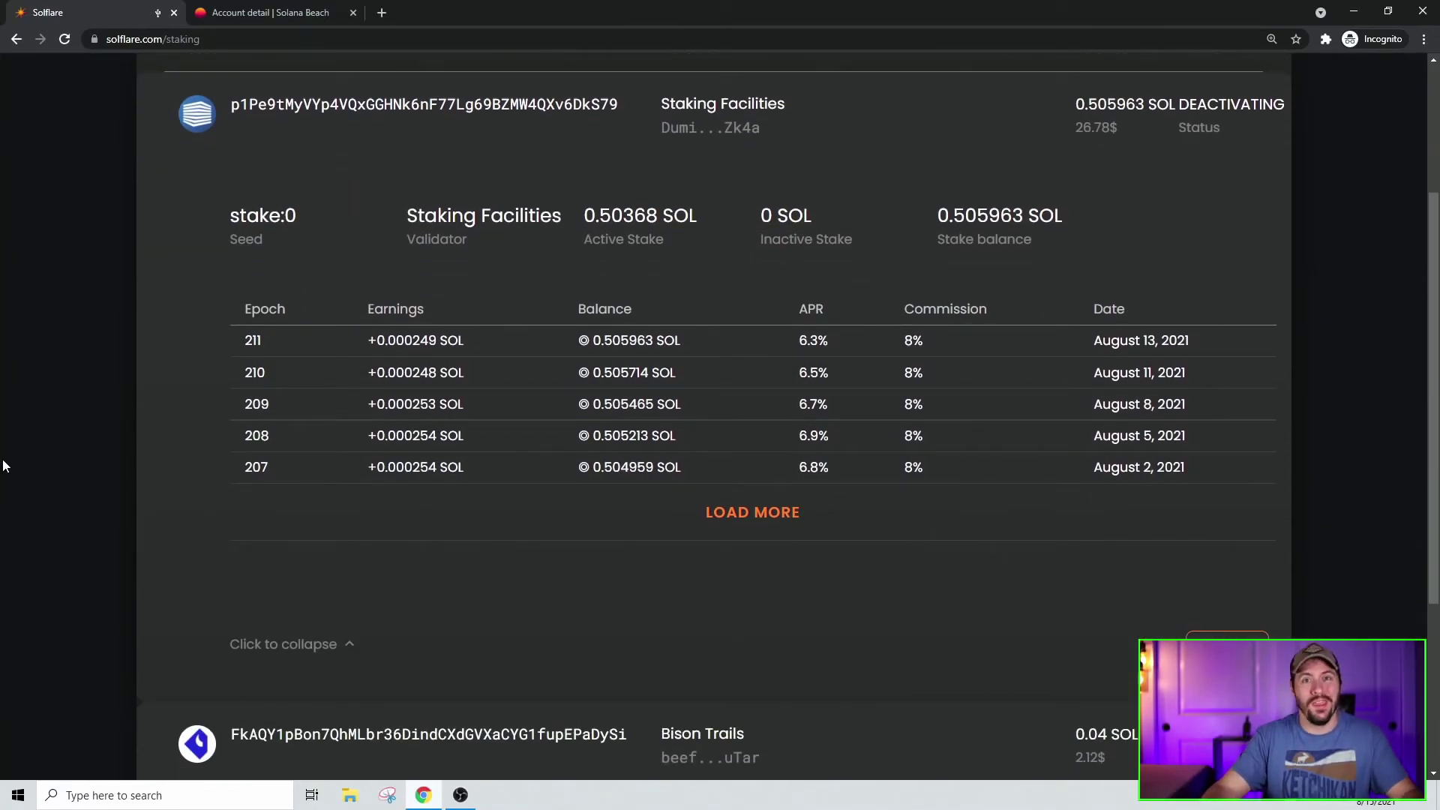
scroll(11, 461, "down", 2)
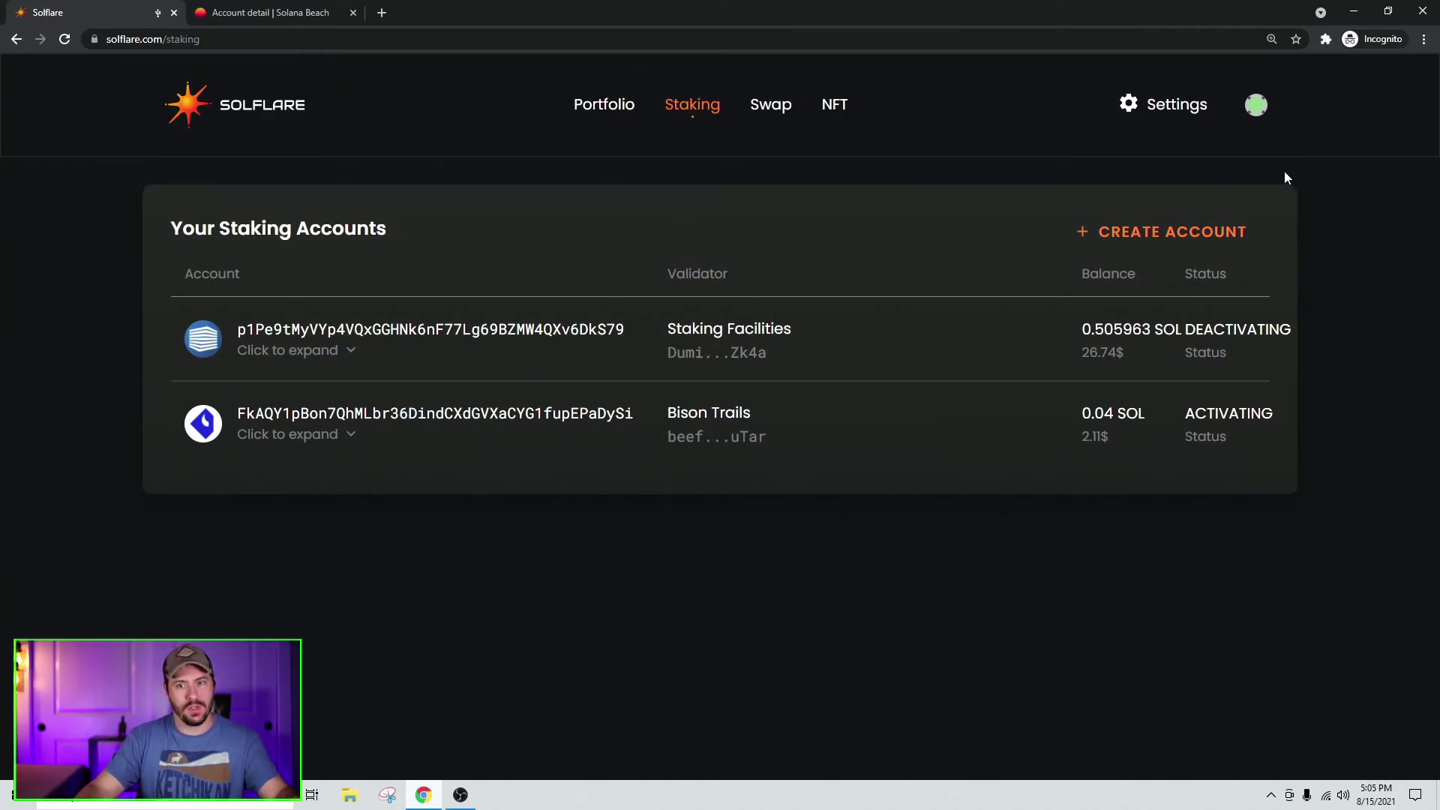
- Remove all account data from Solflare and log out of the wallet, confirming the deletion
left_click(1256, 107)
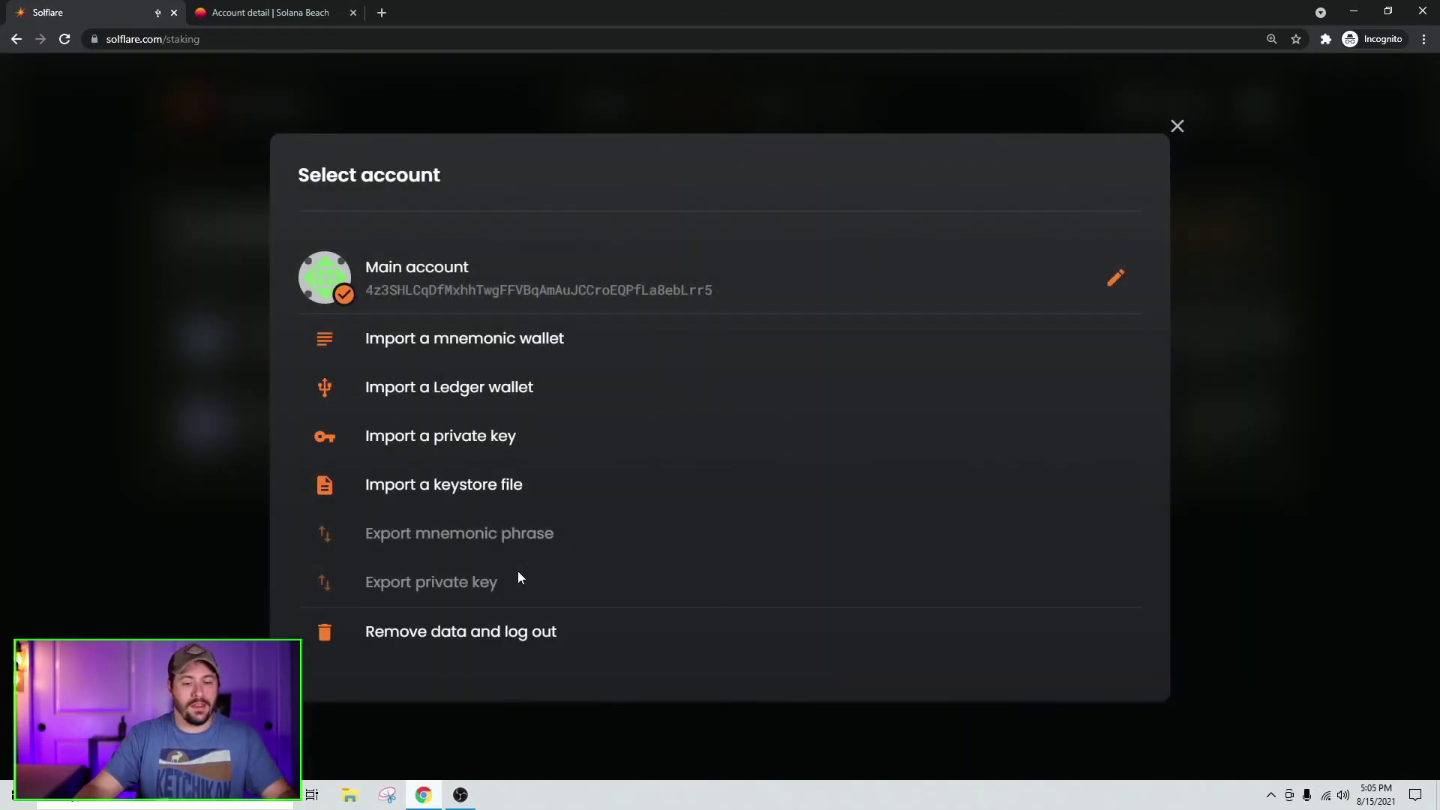
left_click(471, 638)
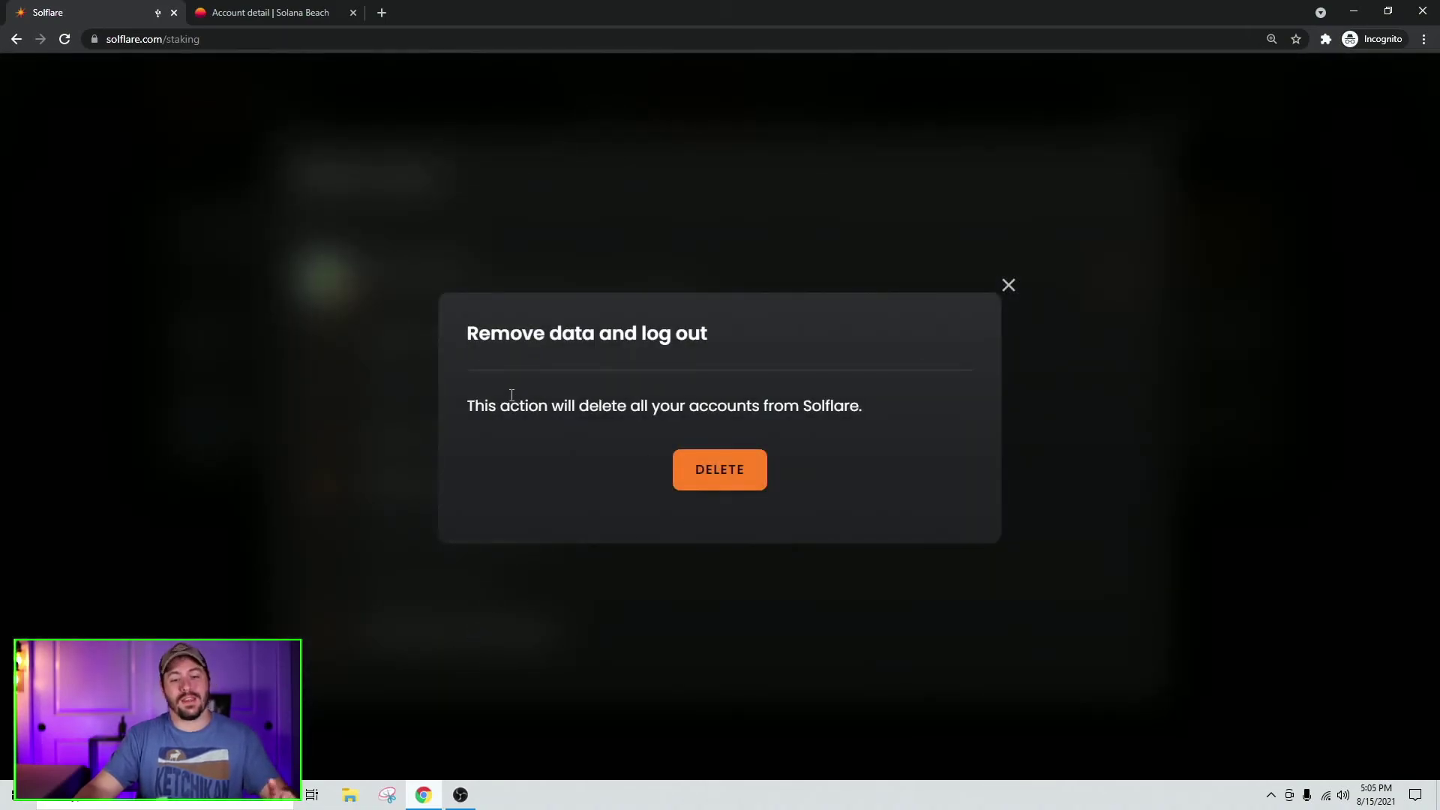
left_click_drag(485, 406, 863, 406)
left_click(866, 406)
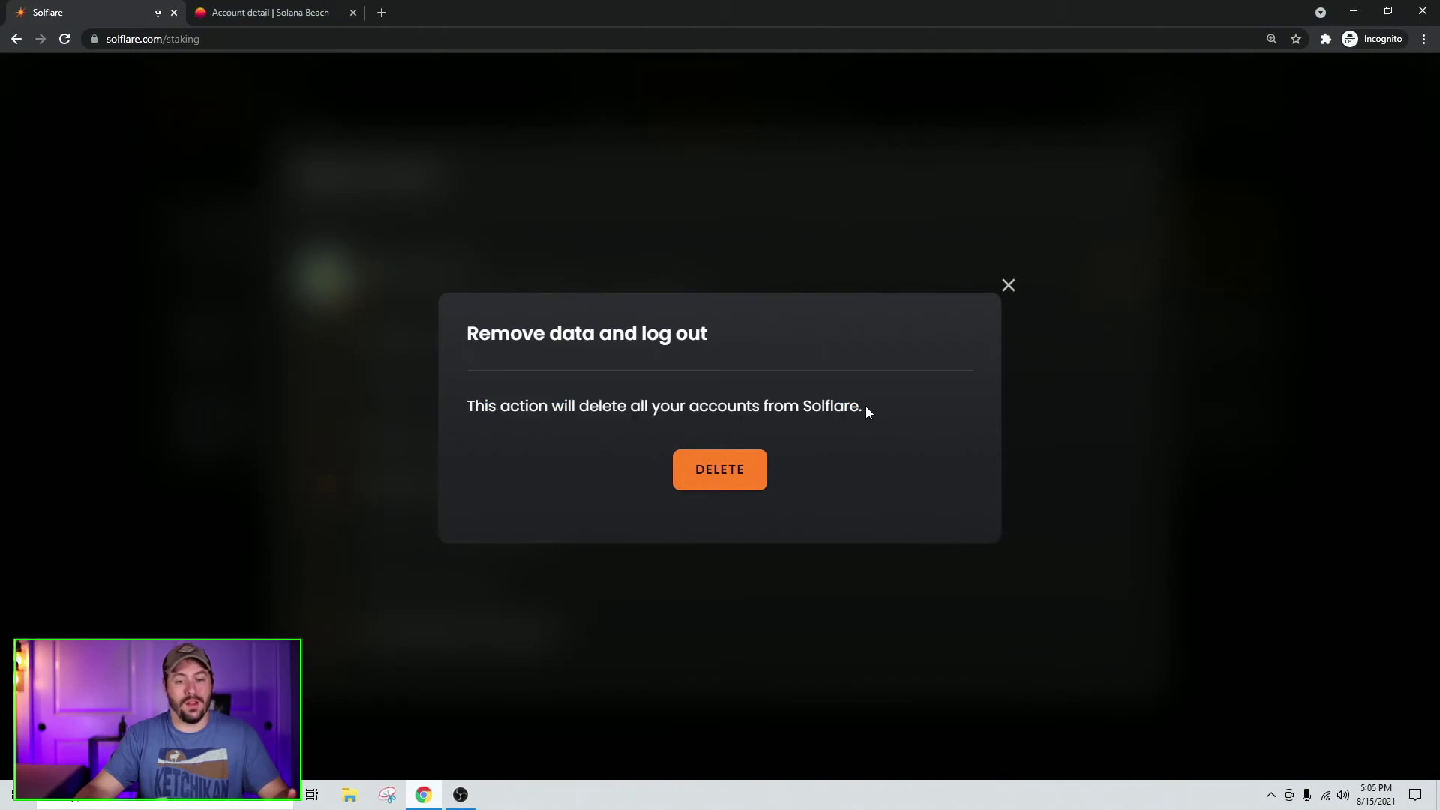
left_click(735, 482)
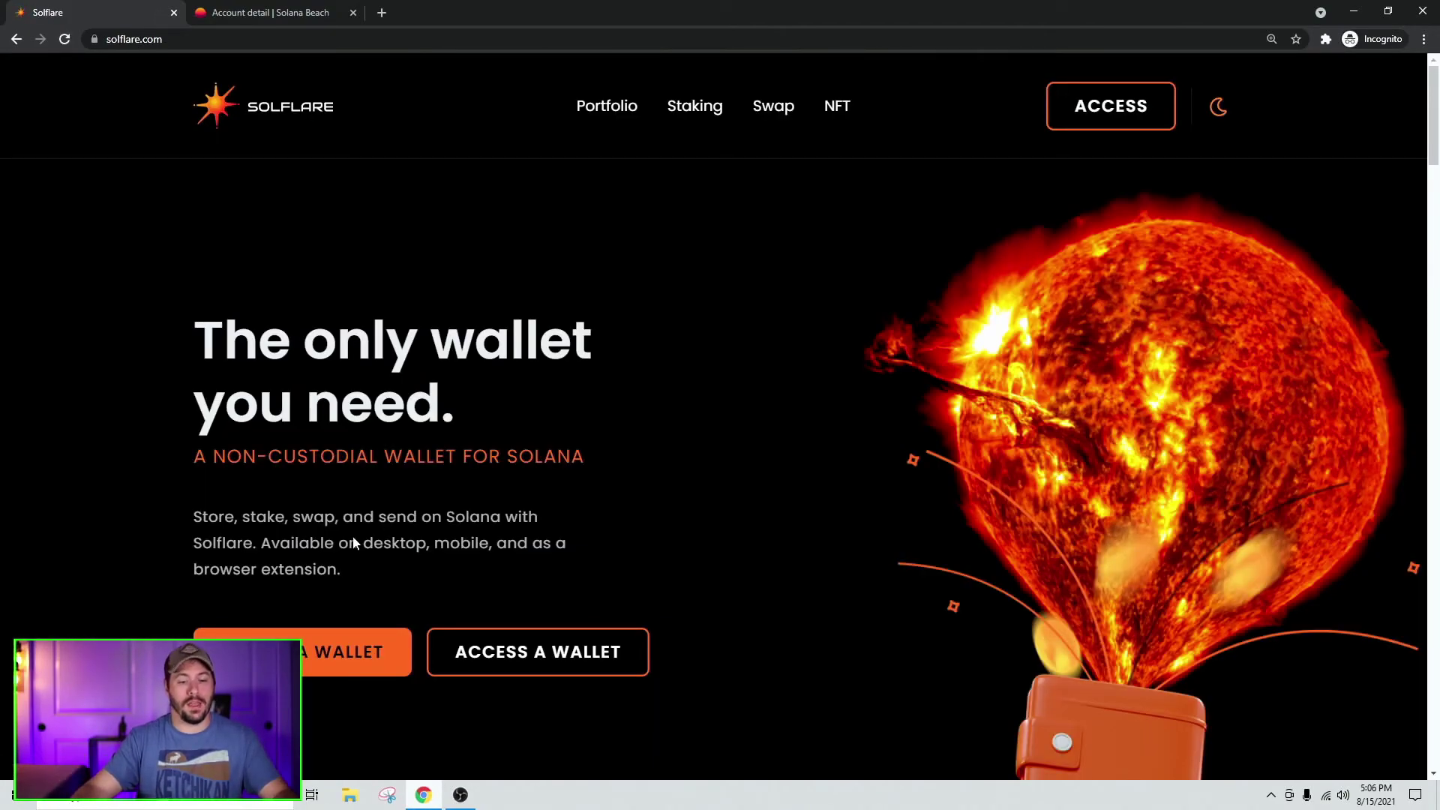
- Open the access form for an existing wallet from the Solflare home page
left_click(465, 650)
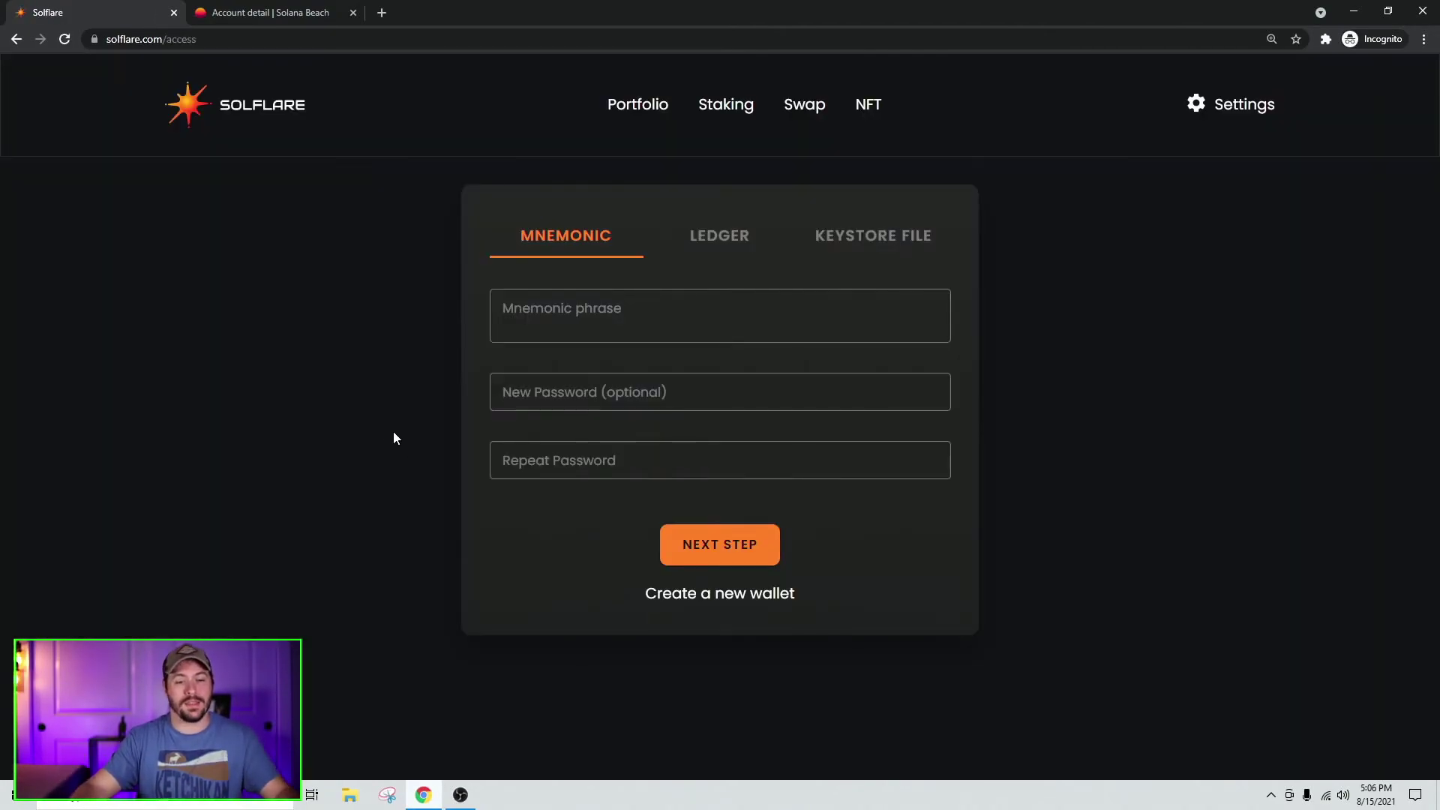